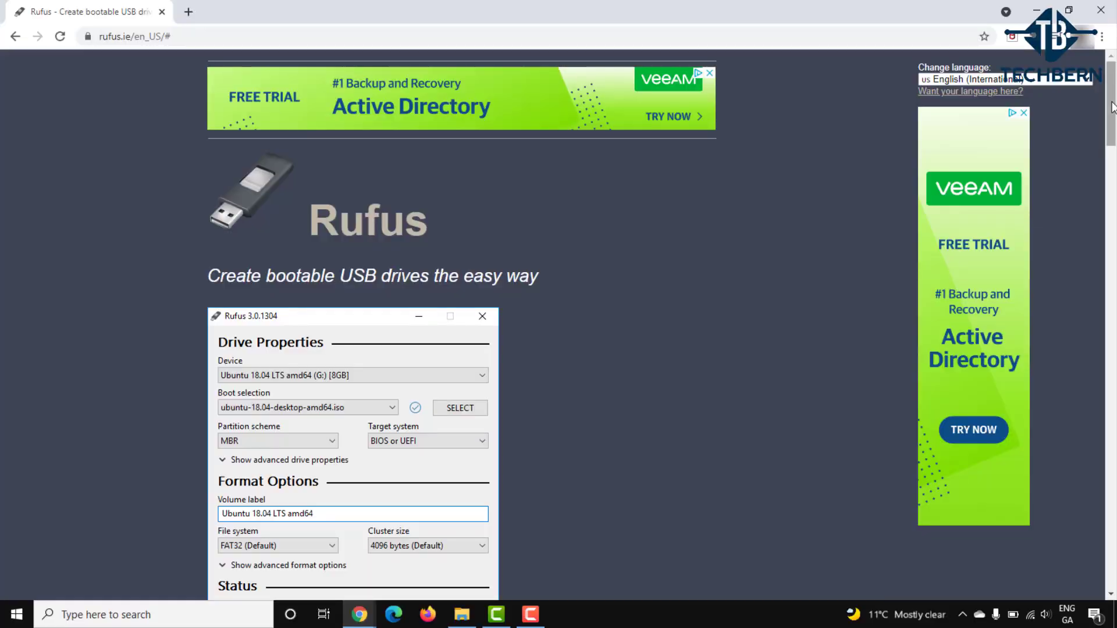
# Boot the PC from the removable installation media via the Boot Menu
pyautogui.moveTo(1112, 107); pyautogui.dragTo(1112, 124)
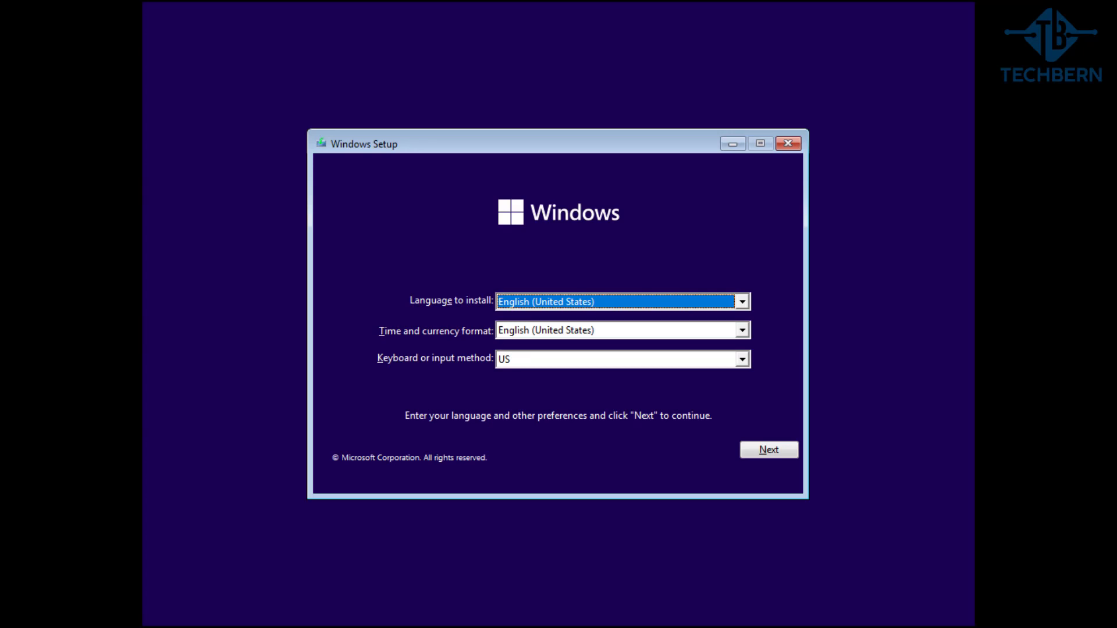
# Set the time and currency format to English (Ireland) and continue
pyautogui.click(742, 330)
pyautogui.press('Up')
pyautogui.press('Up')
pyautogui.press('Up')
pyautogui.press('Up')
pyautogui.press('Up')
pyautogui.press('Up')
pyautogui.press('Up')
pyautogui.press('Up')
pyautogui.press('Up')
pyautogui.press('Up')
pyautogui.press('Up')
pyautogui.press('Up')
pyautogui.press('Up')
pyautogui.press('Up')
pyautogui.press('Up')
pyautogui.press('Up')
pyautogui.press('Up')
pyautogui.press('Up')
pyautogui.press('Up')
pyautogui.press('Up')
pyautogui.press('Up')
pyautogui.press('Up')
pyautogui.press('Up')
pyautogui.press('Up')
pyautogui.press('Up')
pyautogui.press('Up')
pyautogui.press('Up')
pyautogui.press('Up')
pyautogui.press('Up')
pyautogui.press('Up')
pyautogui.press('Up')
pyautogui.press('Up')
pyautogui.press('Up')
pyautogui.press('Up')
pyautogui.press('Up')
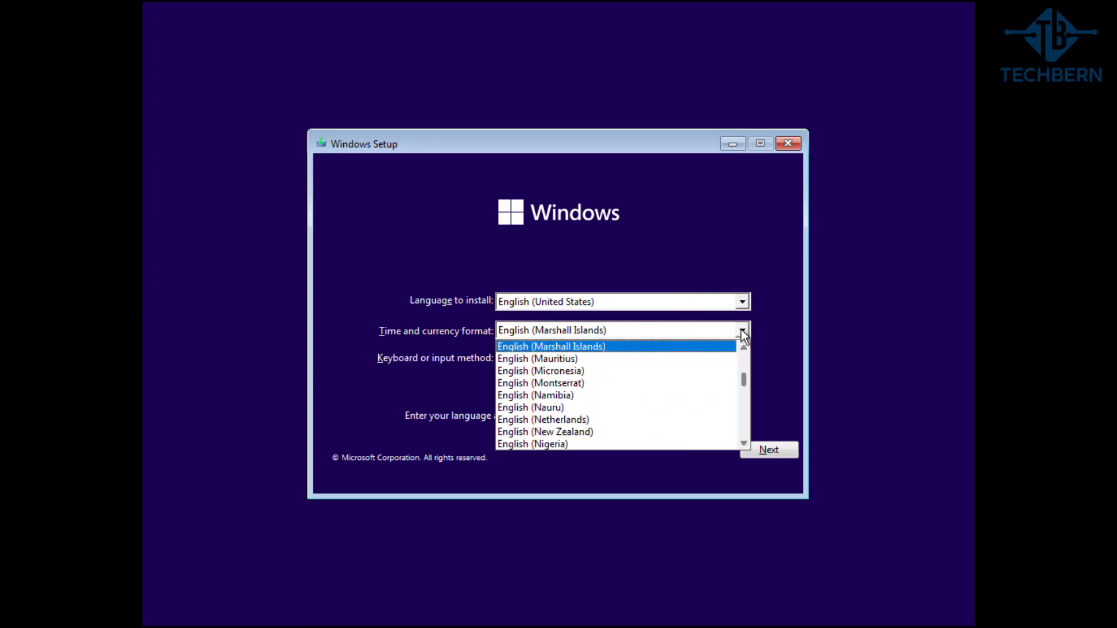
pyautogui.press('Down')
pyautogui.press('Down')
pyautogui.press('Down')
pyautogui.press('Down')
pyautogui.press('Down')
pyautogui.press('Down')
pyautogui.press('Down')
pyautogui.press('Down')
pyautogui.press('Down')
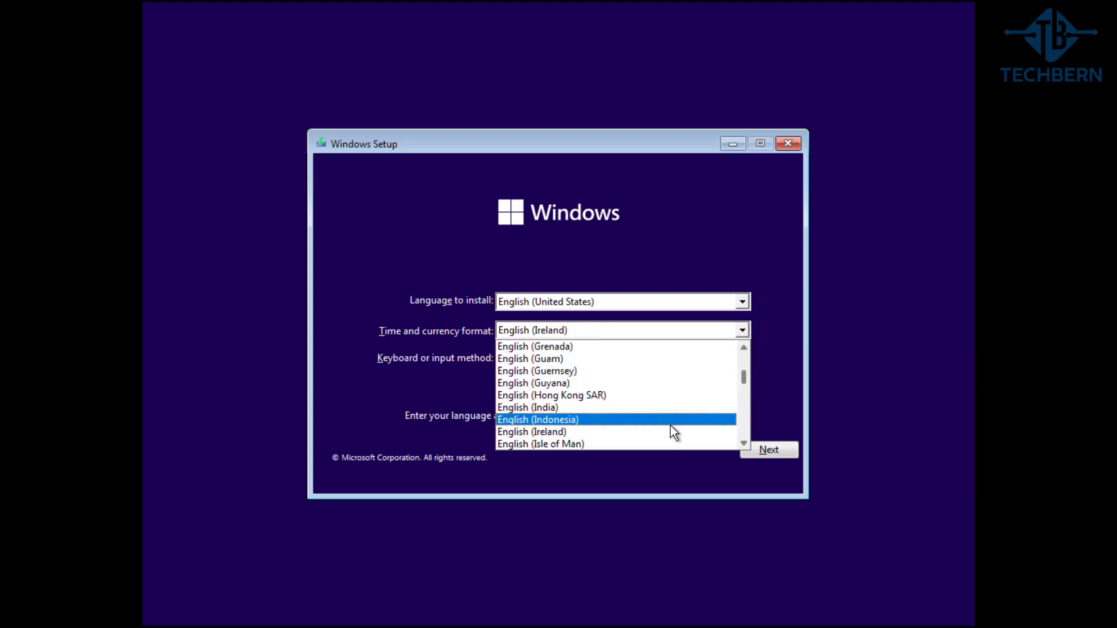
pyautogui.click(670, 431)
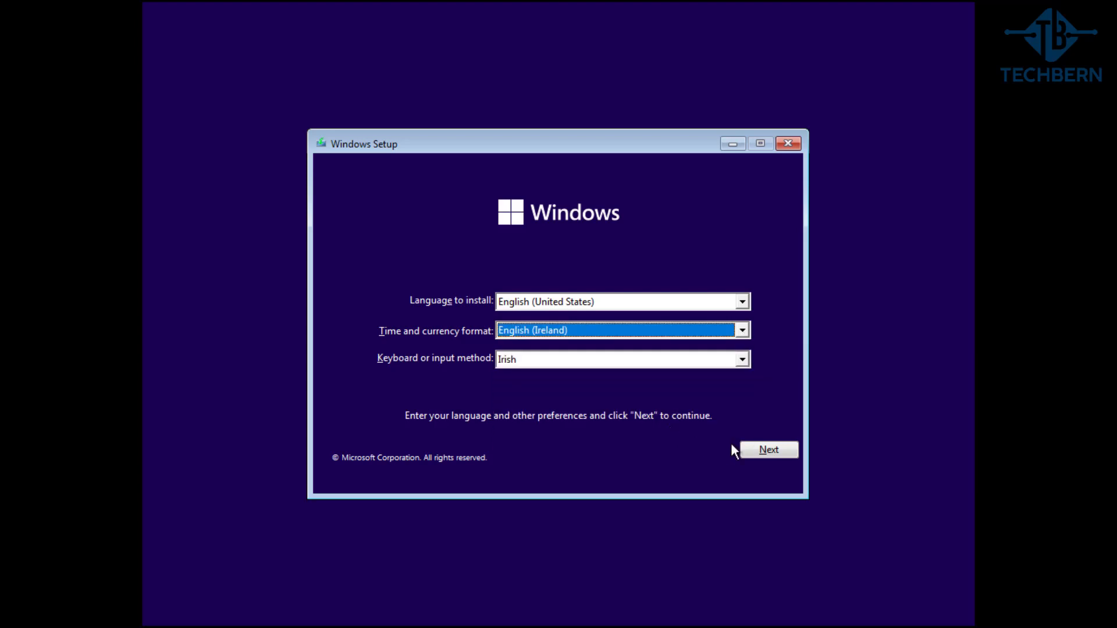
pyautogui.click(749, 449)
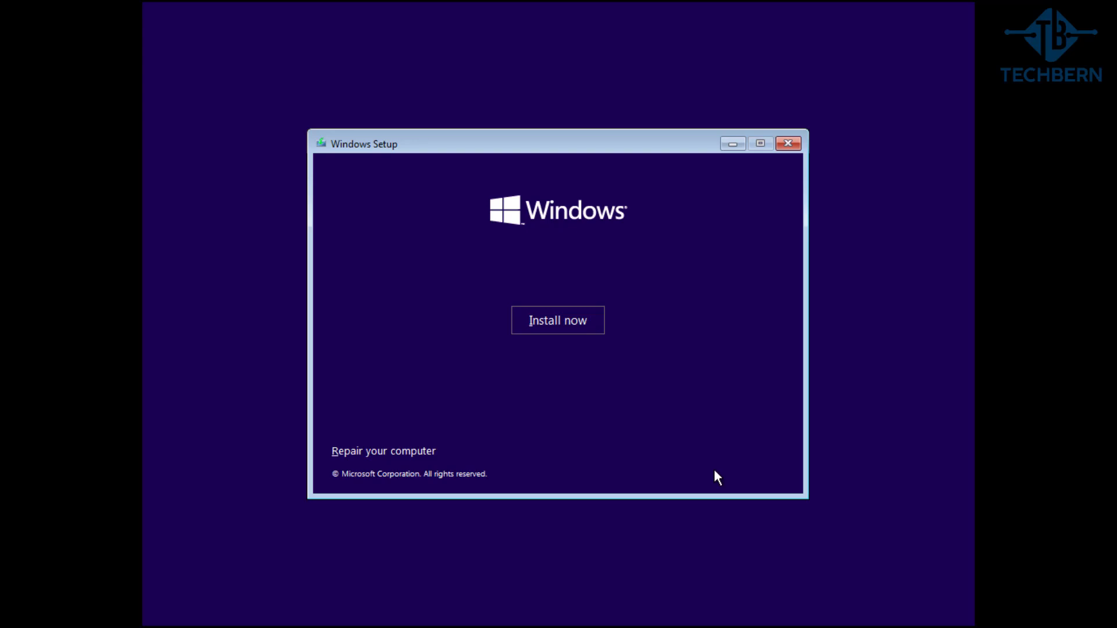
# Install Windows 11 Pro without a product key and accept the license terms
pyautogui.click(599, 333)
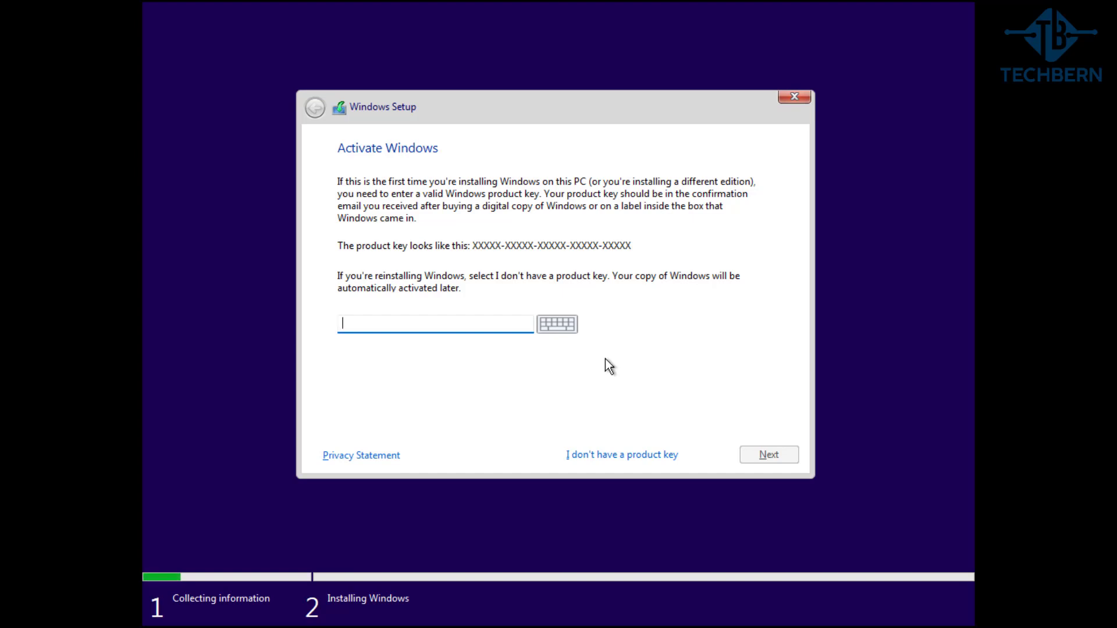
pyautogui.click(644, 456)
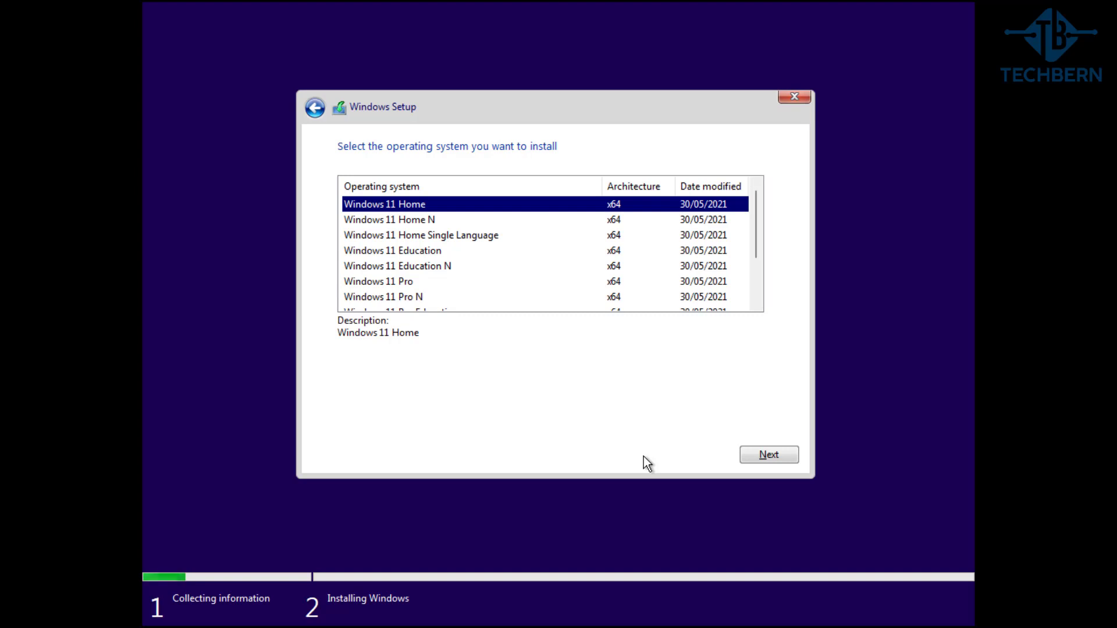
pyautogui.click(493, 285)
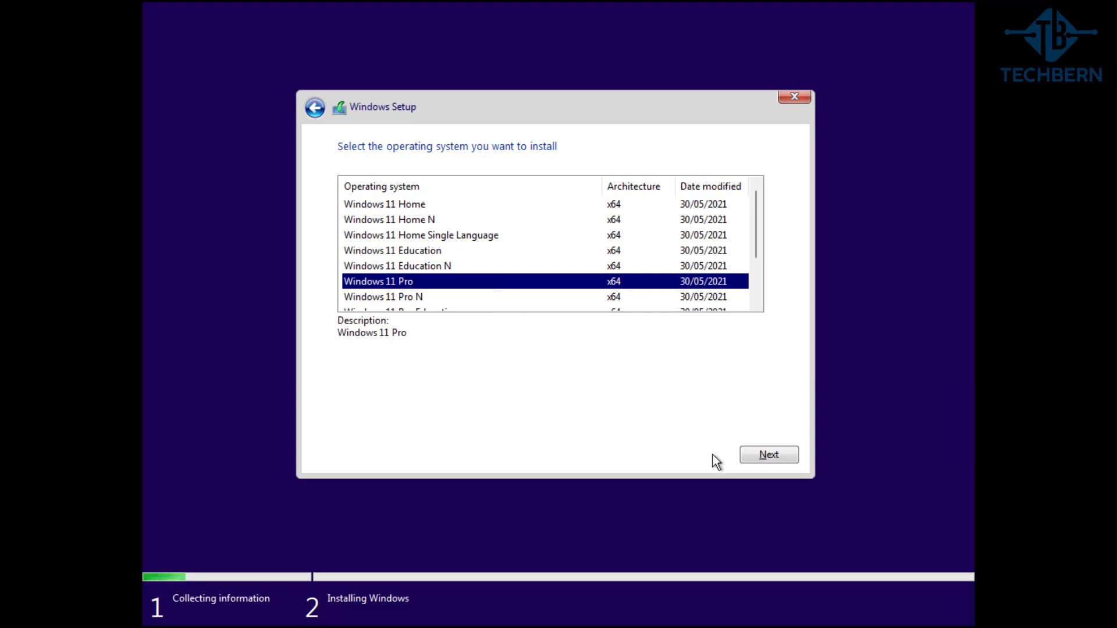
pyautogui.click(746, 455)
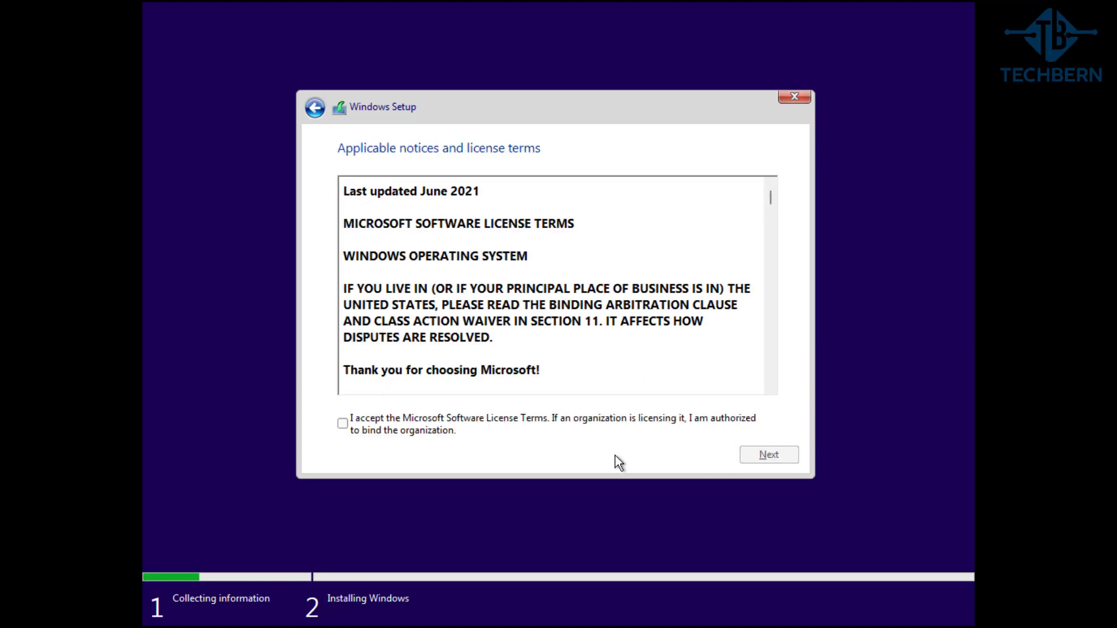
pyautogui.click(433, 424)
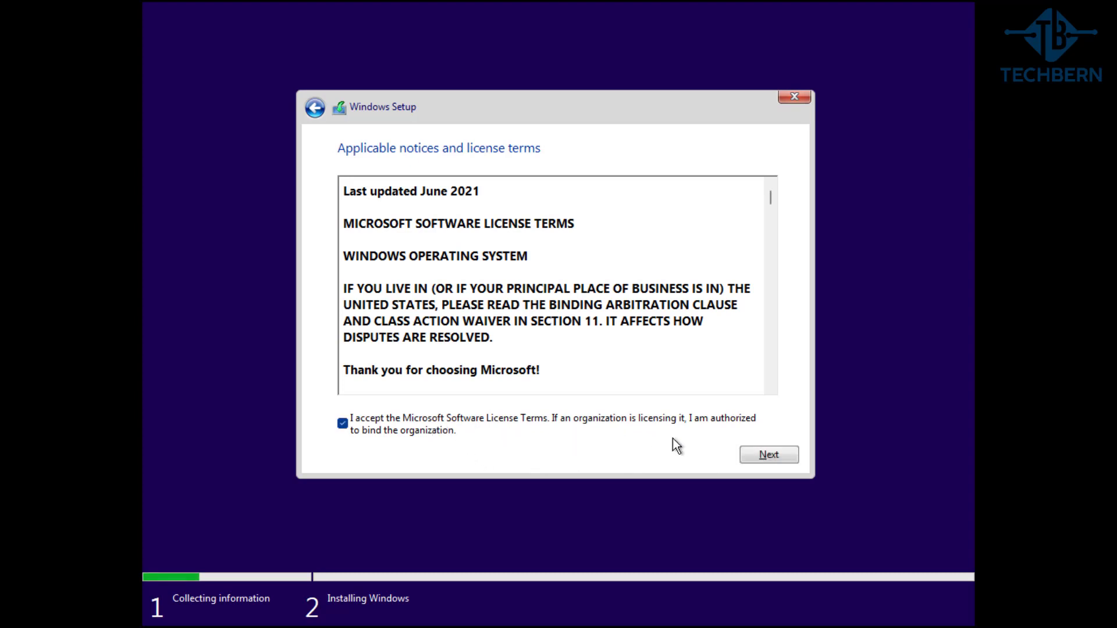
pyautogui.click(748, 453)
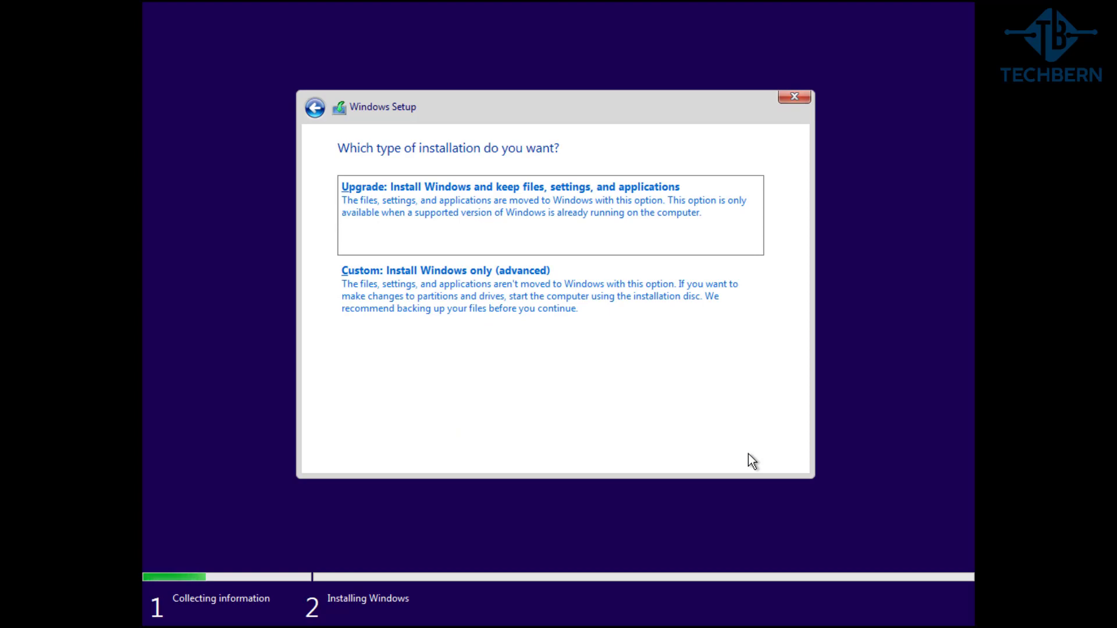
# Choose the 'Custom: Install Windows only (advanced)' installation type
pyautogui.click(645, 317)
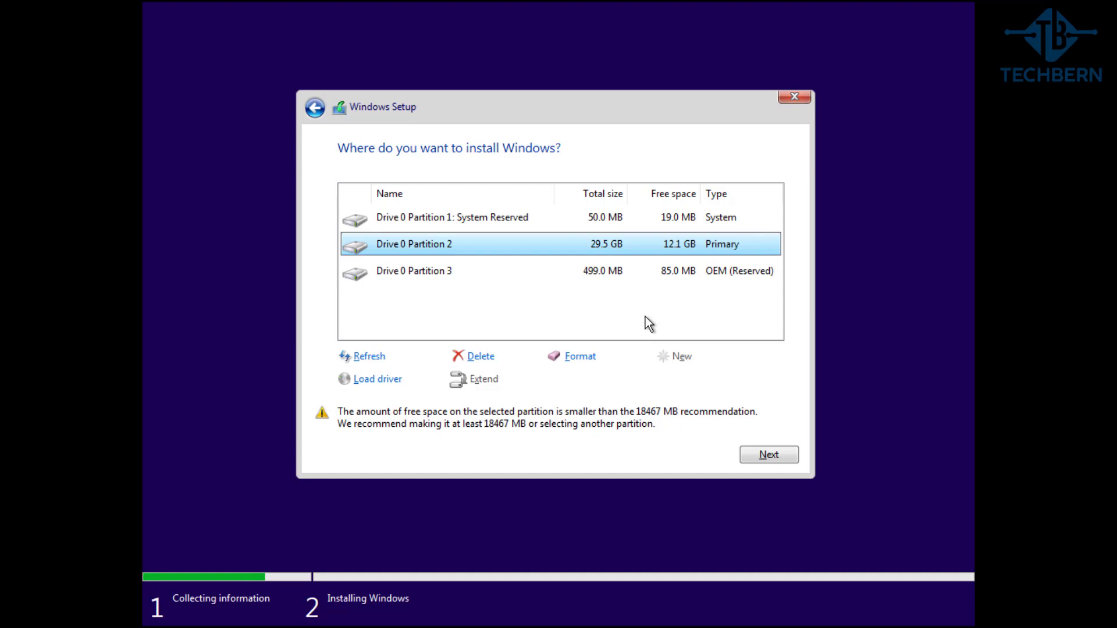
# Delete the 29.5 GB primary, 499 MB OEM reserved and System Reserved partitions
pyautogui.click(489, 357)
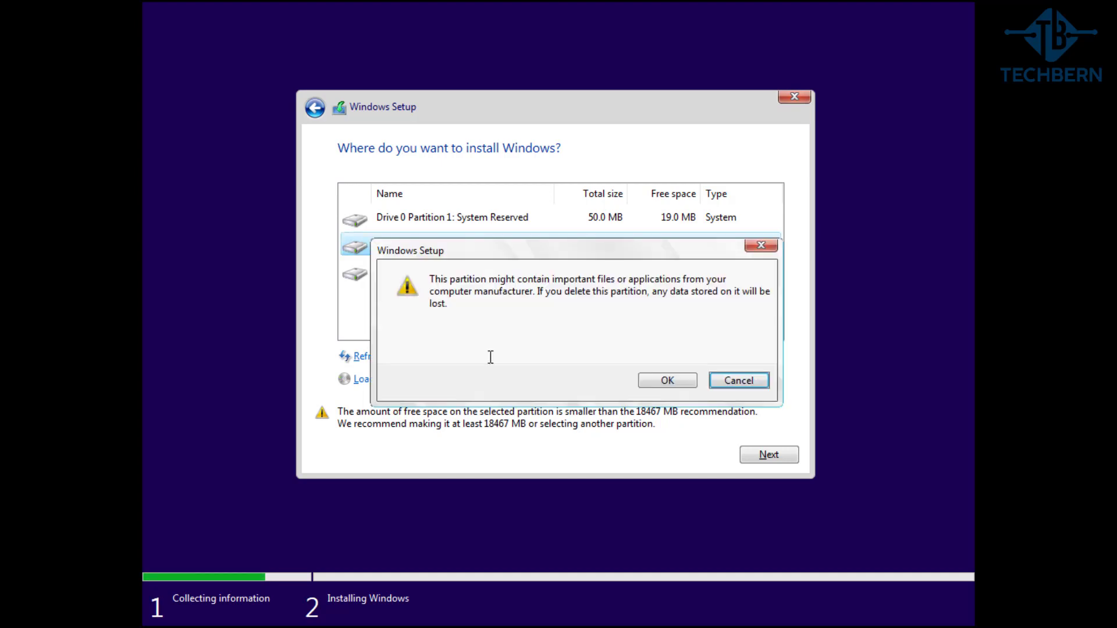
pyautogui.click(646, 381)
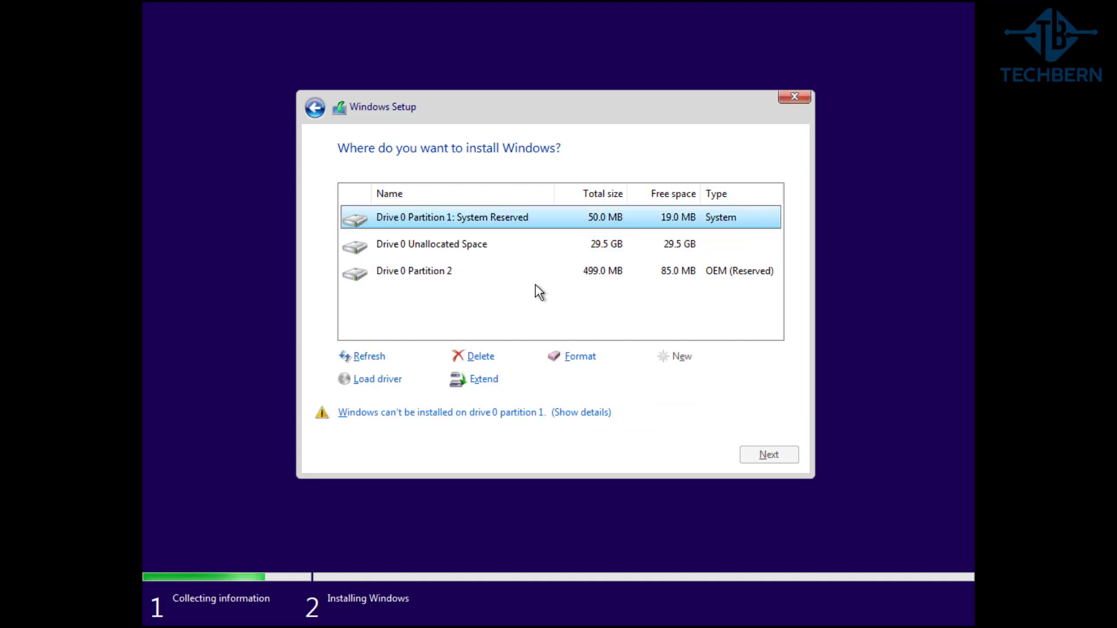
pyautogui.click(516, 278)
pyautogui.click(492, 357)
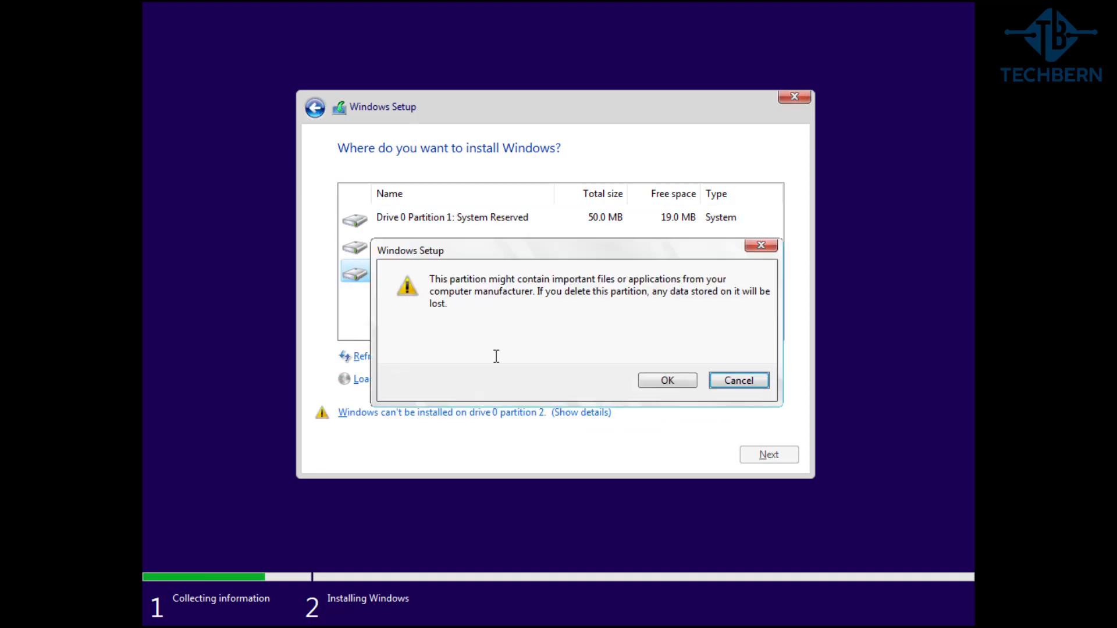
pyautogui.click(643, 378)
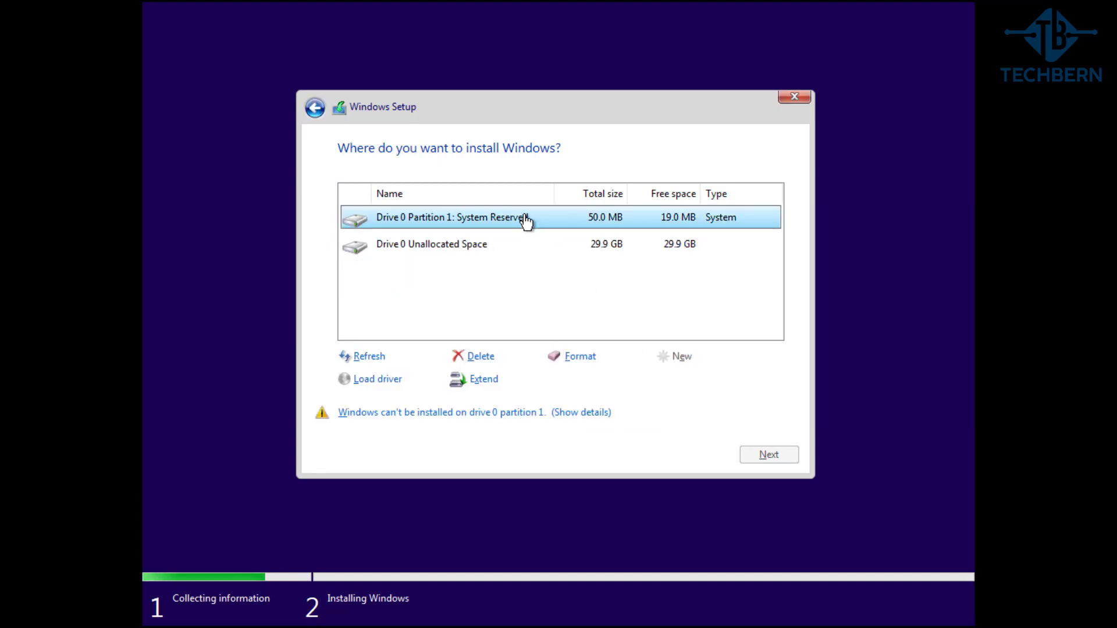
pyautogui.click(493, 356)
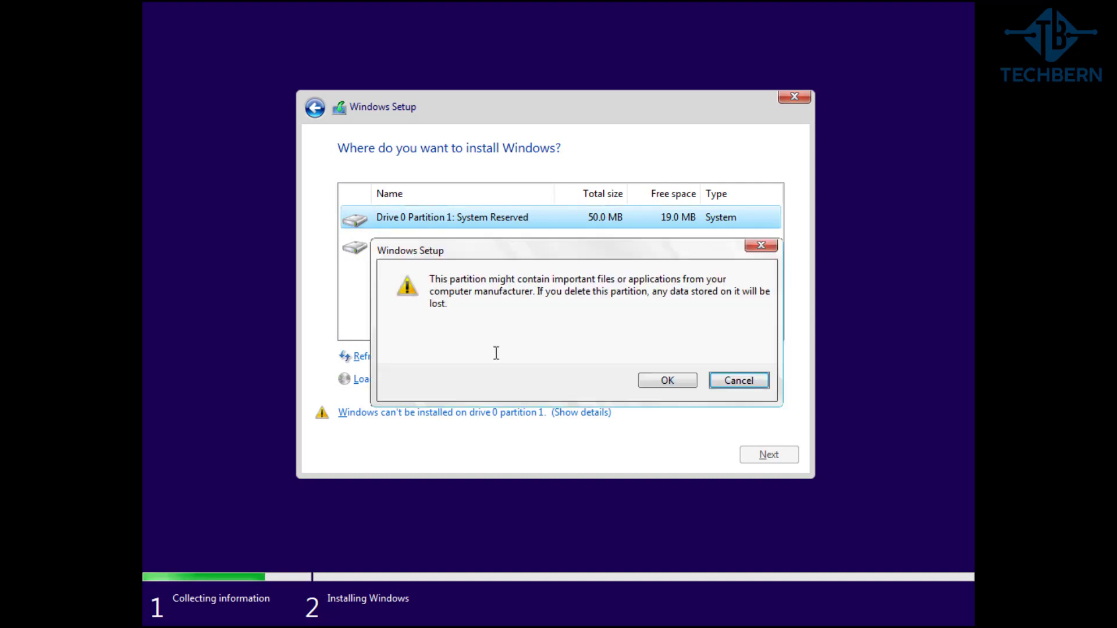
pyautogui.click(645, 378)
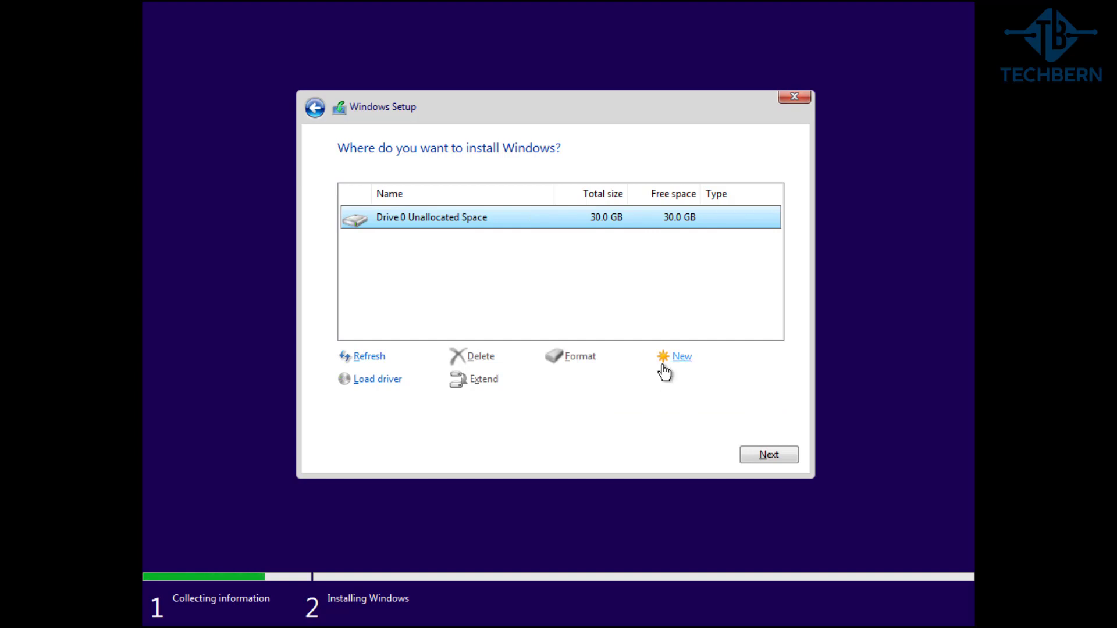
# Create a new 30718 MB partition and install Windows onto Drive 0 Partition 2
pyautogui.click(680, 357)
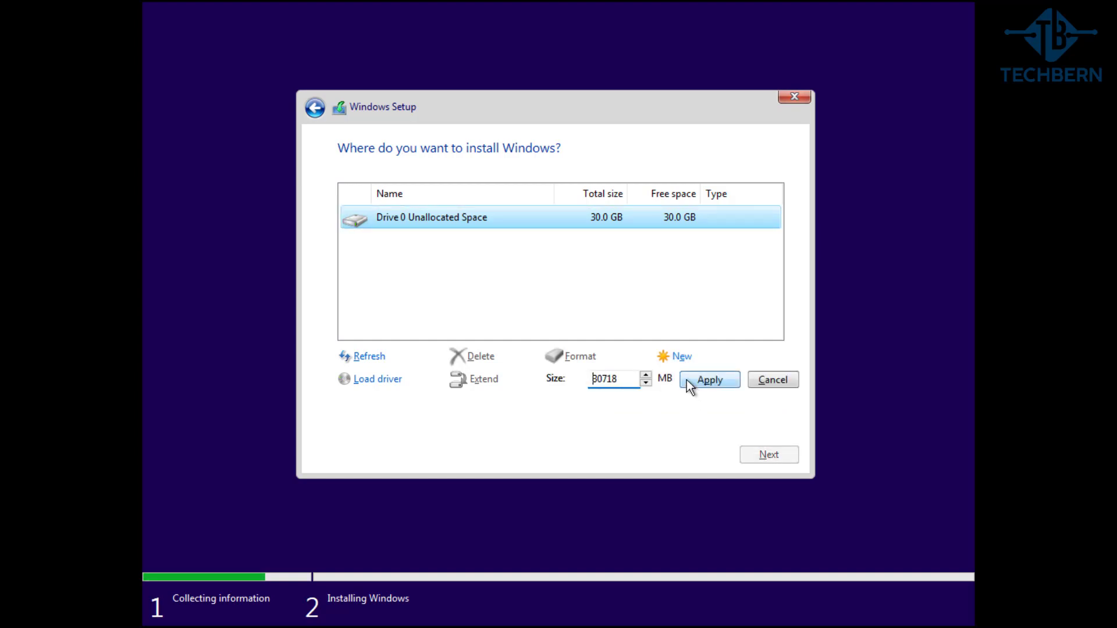
pyautogui.click(686, 379)
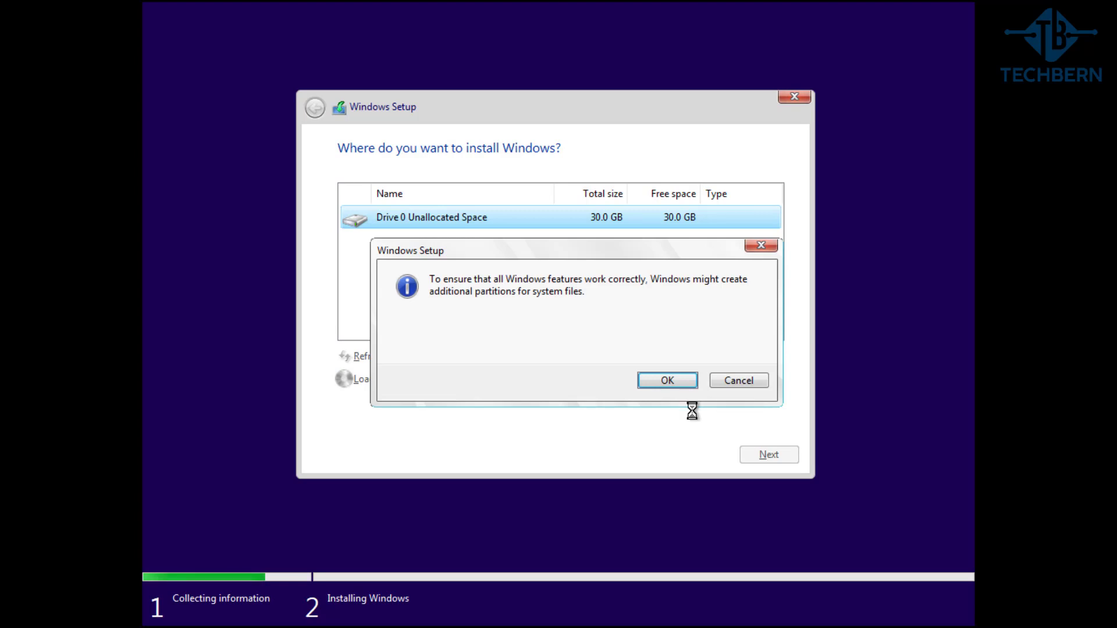
pyautogui.click(667, 379)
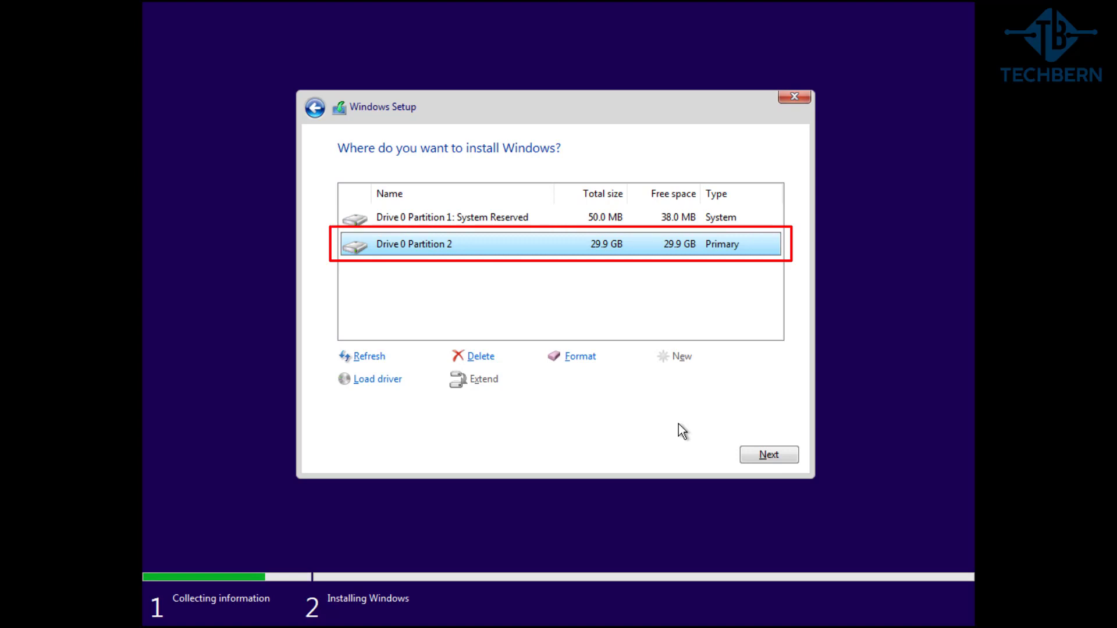
pyautogui.click(746, 455)
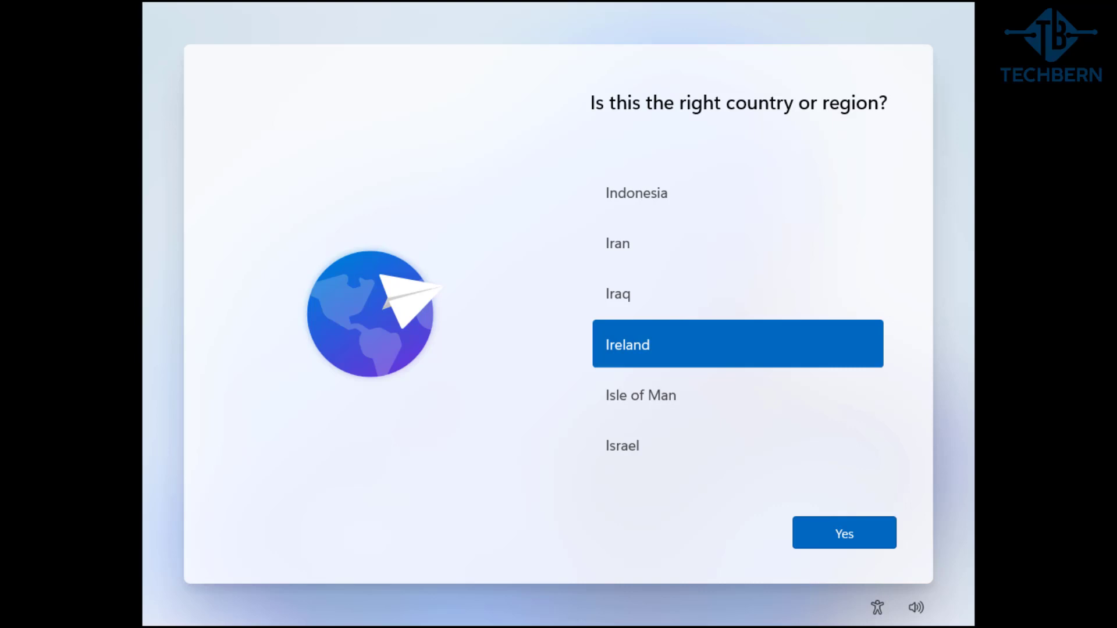
# Confirm Ireland as region, choose the Irish keyboard layout, and skip a second layout
pyautogui.click(872, 531)
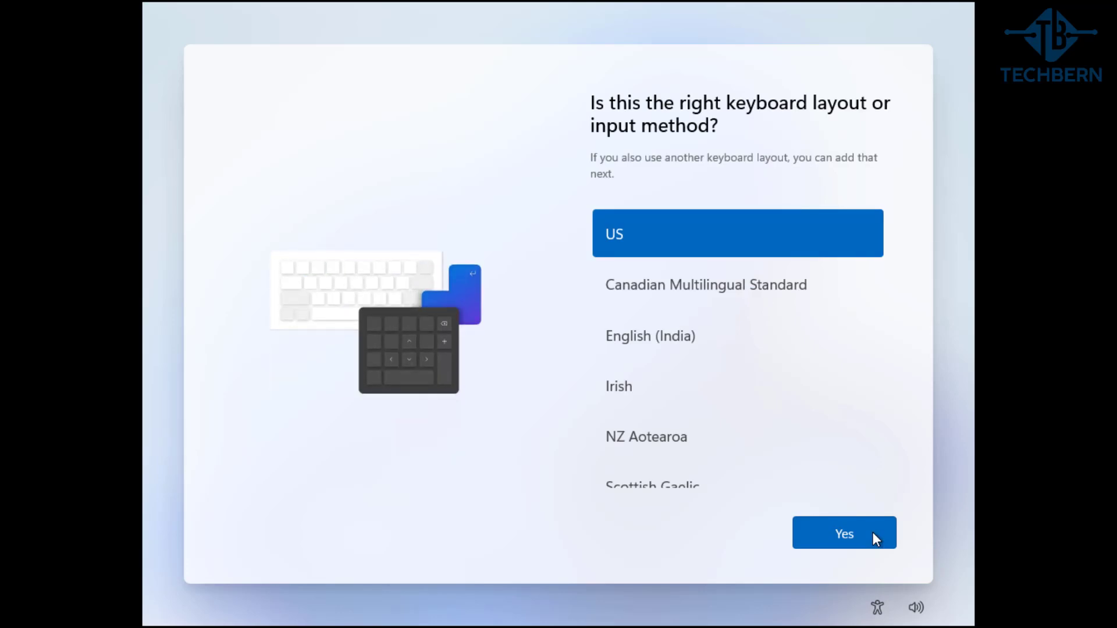
pyautogui.click(843, 393)
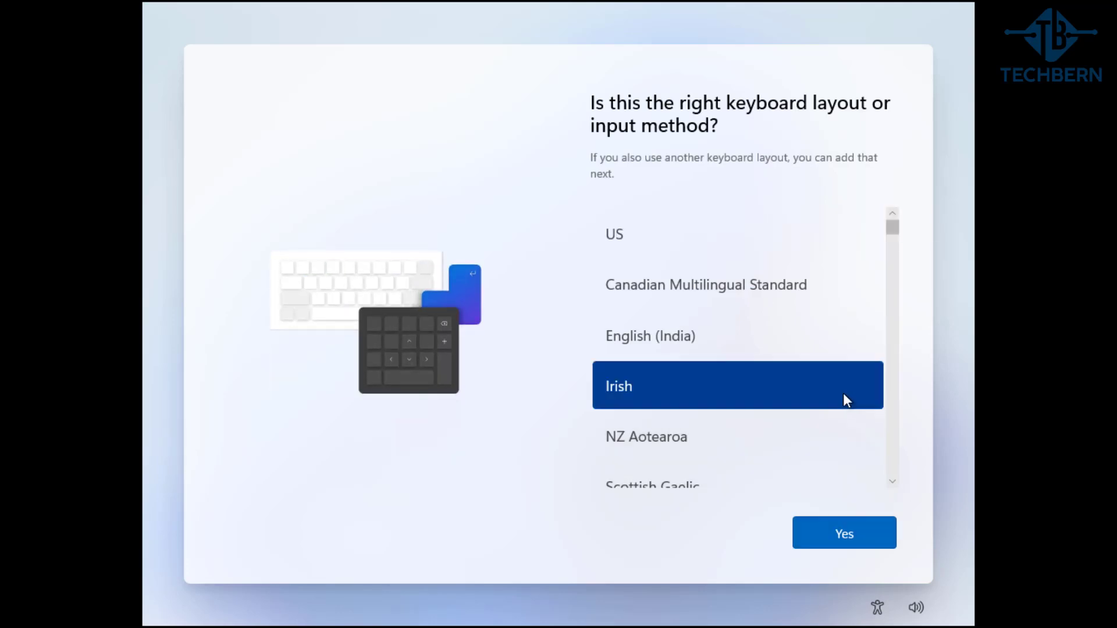
pyautogui.click(883, 546)
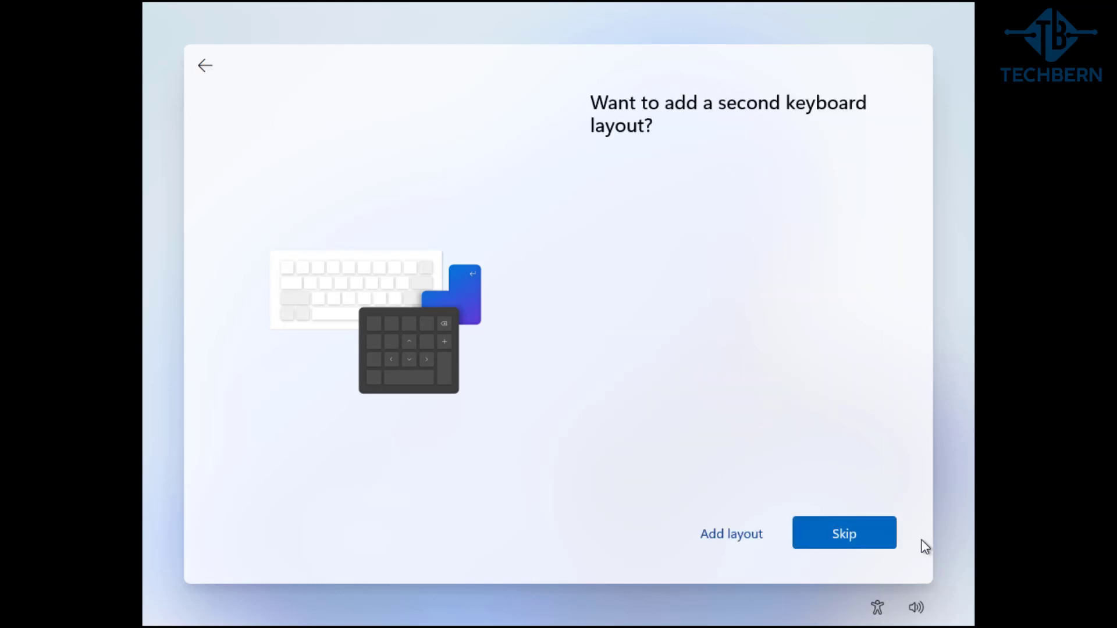
pyautogui.click(879, 537)
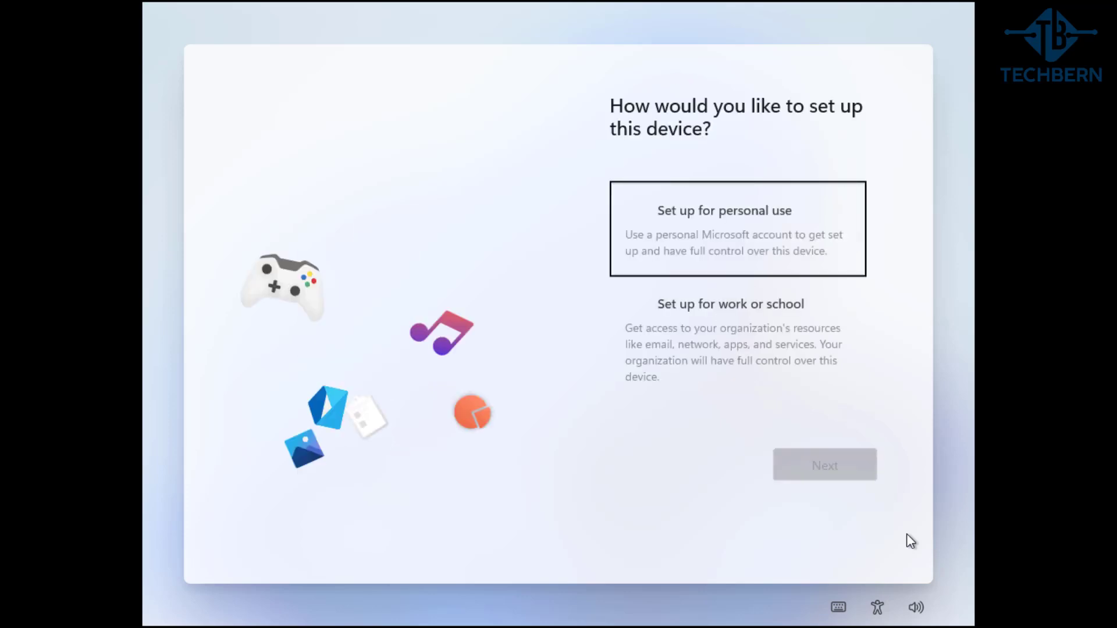
# Set the device up for personal use and sign in with the Microsoft account email and password
pyautogui.click(852, 260)
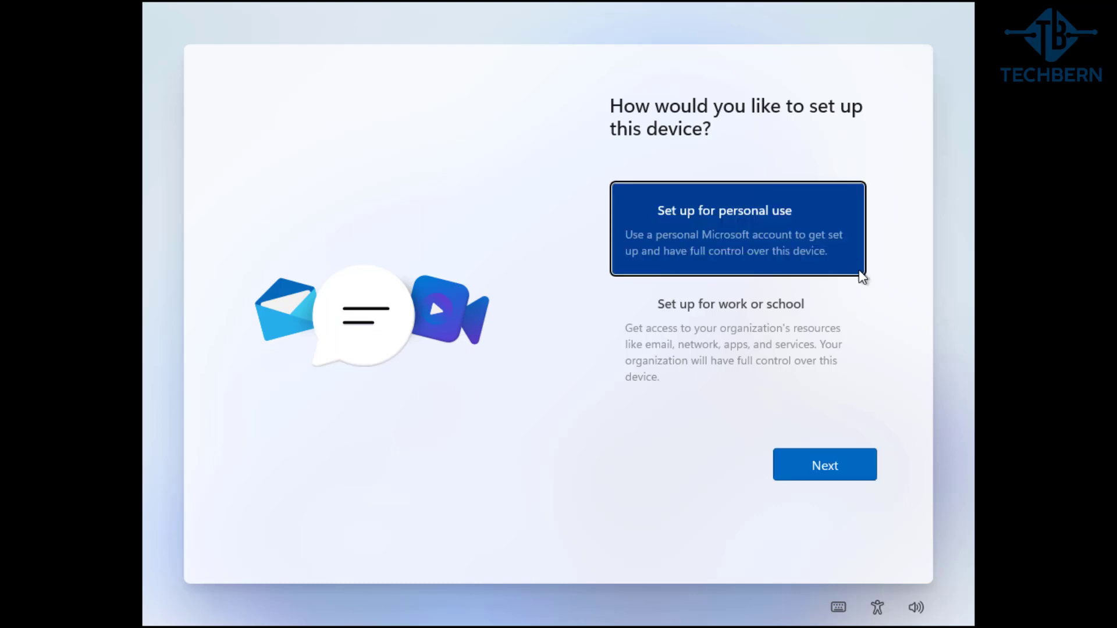
pyautogui.click(863, 465)
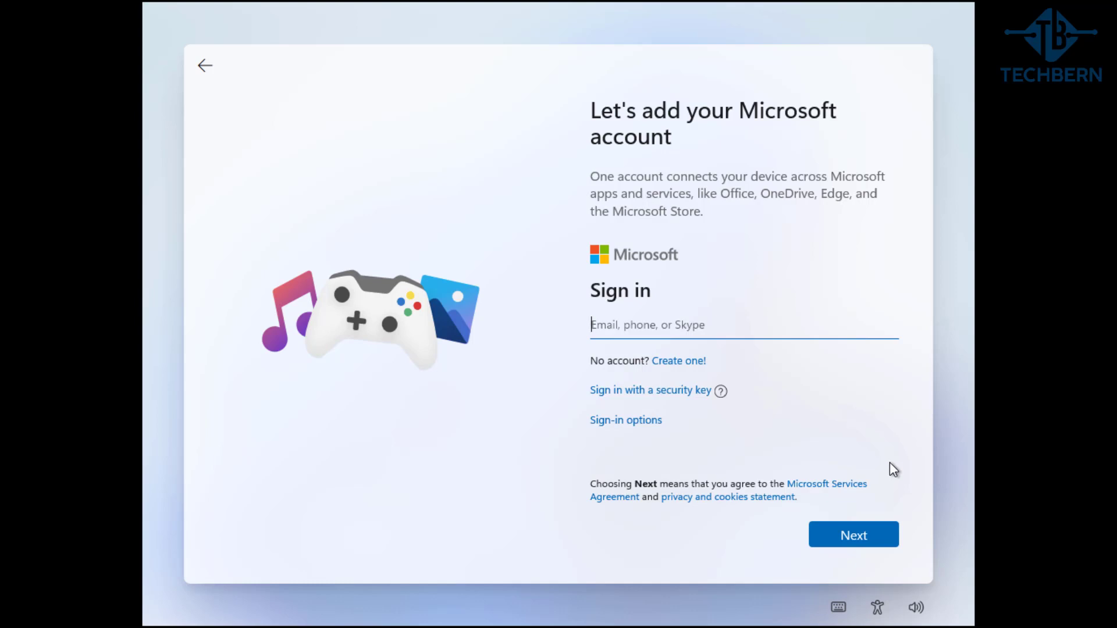
pyautogui.write('user@outlook.com')
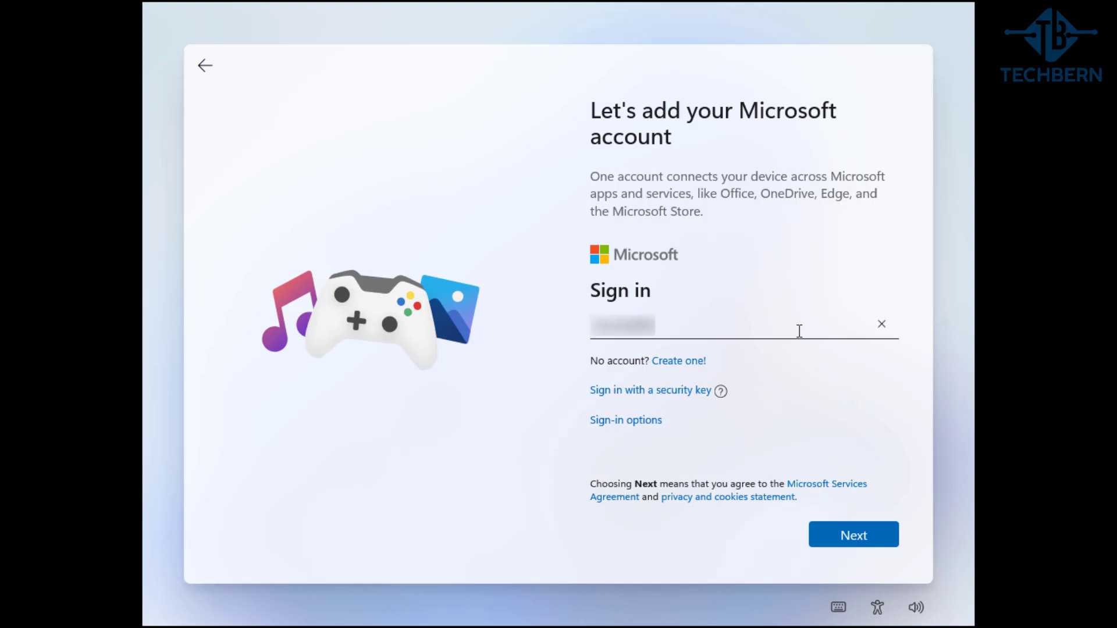
pyautogui.write('@outlook.com')
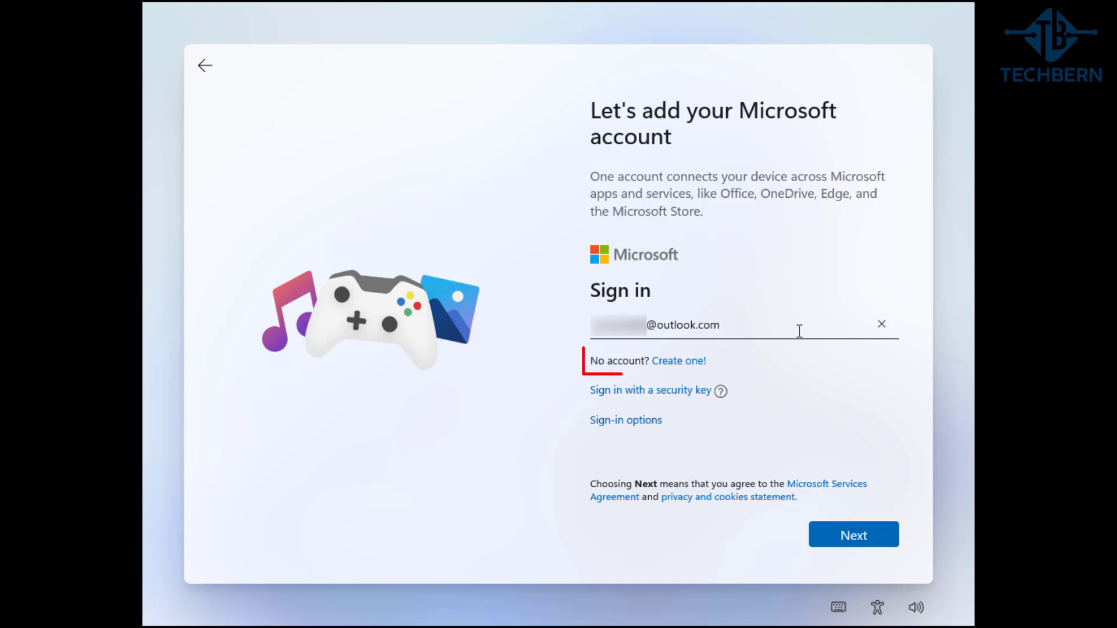
pyautogui.click(823, 534)
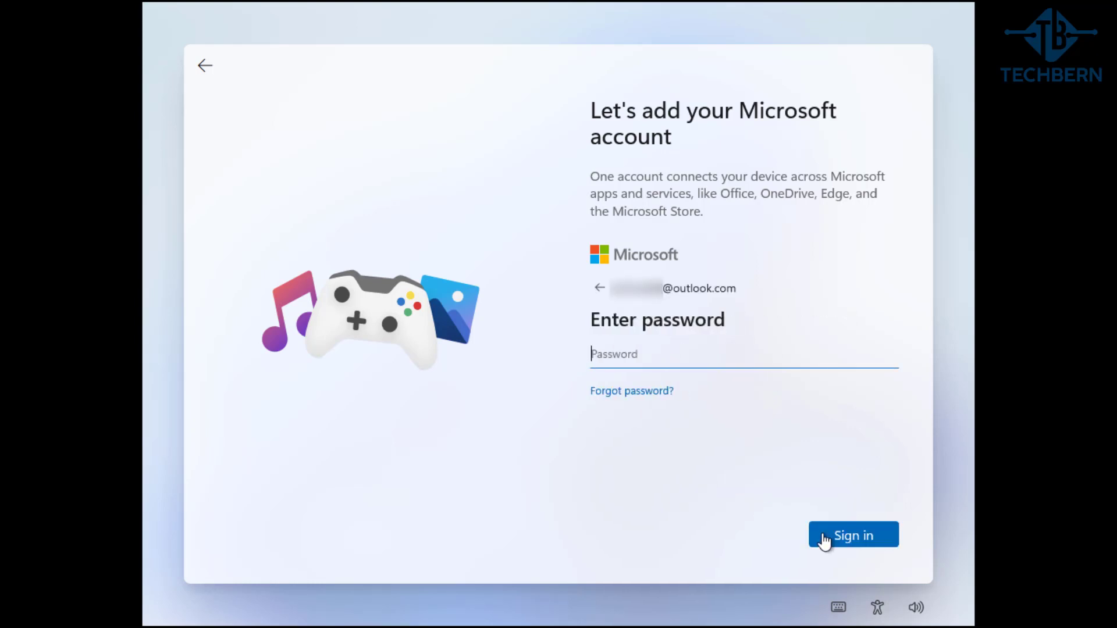
pyautogui.write('**********')
pyautogui.click(823, 535)
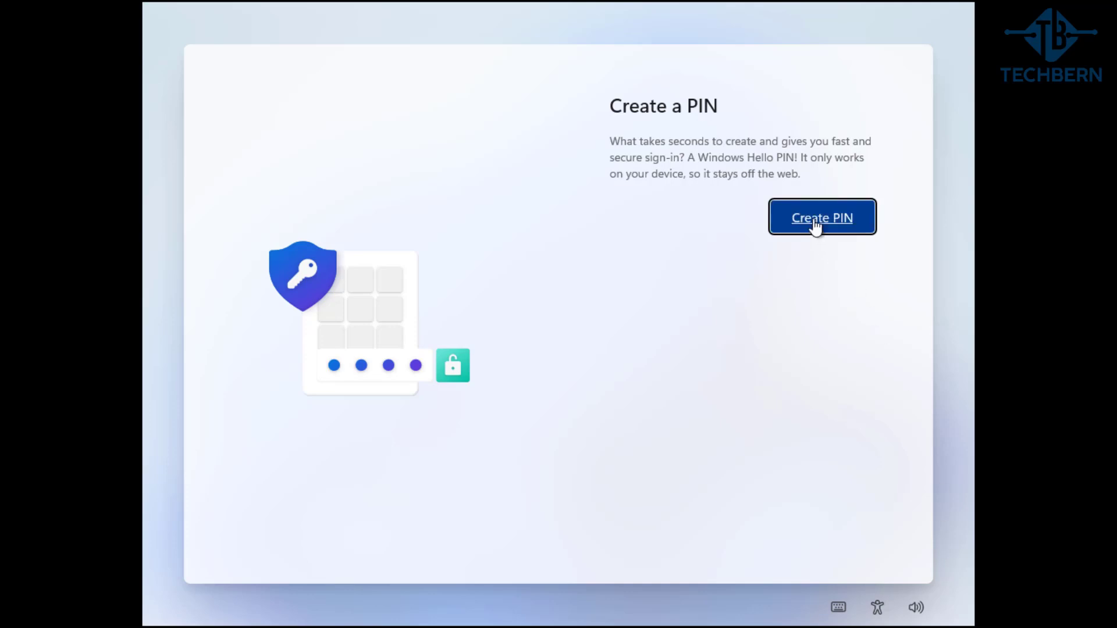
# Enter a four-digit Windows Hello PIN in both New PIN and Confirm PIN, then save it
pyautogui.click(816, 226)
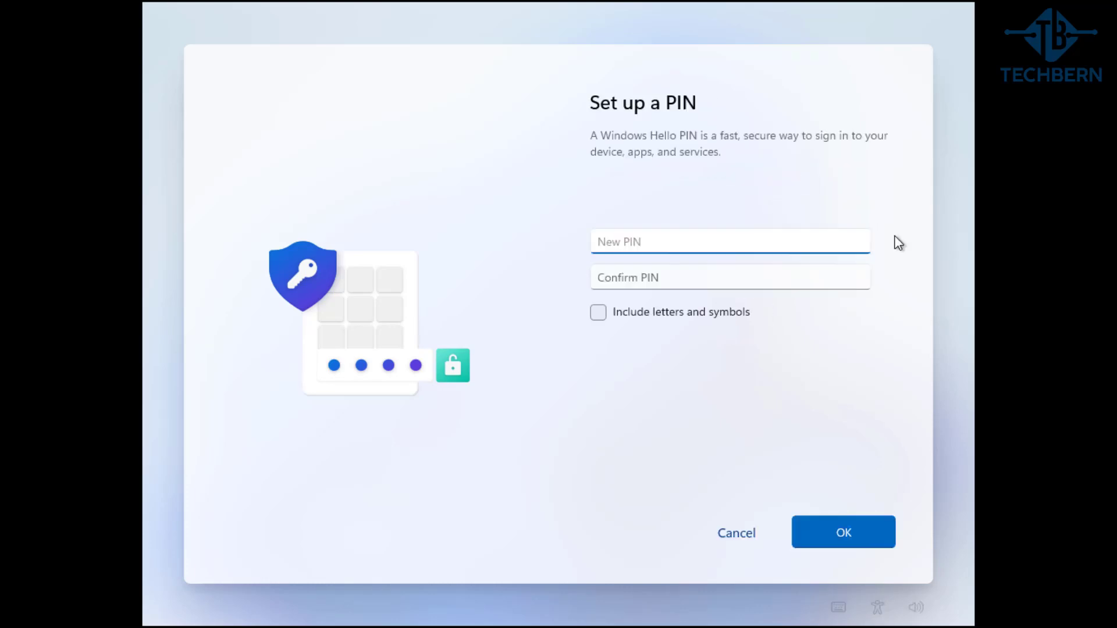
pyautogui.write('1234')
pyautogui.press('Tab')
pyautogui.write('1234')
pyautogui.click(861, 533)
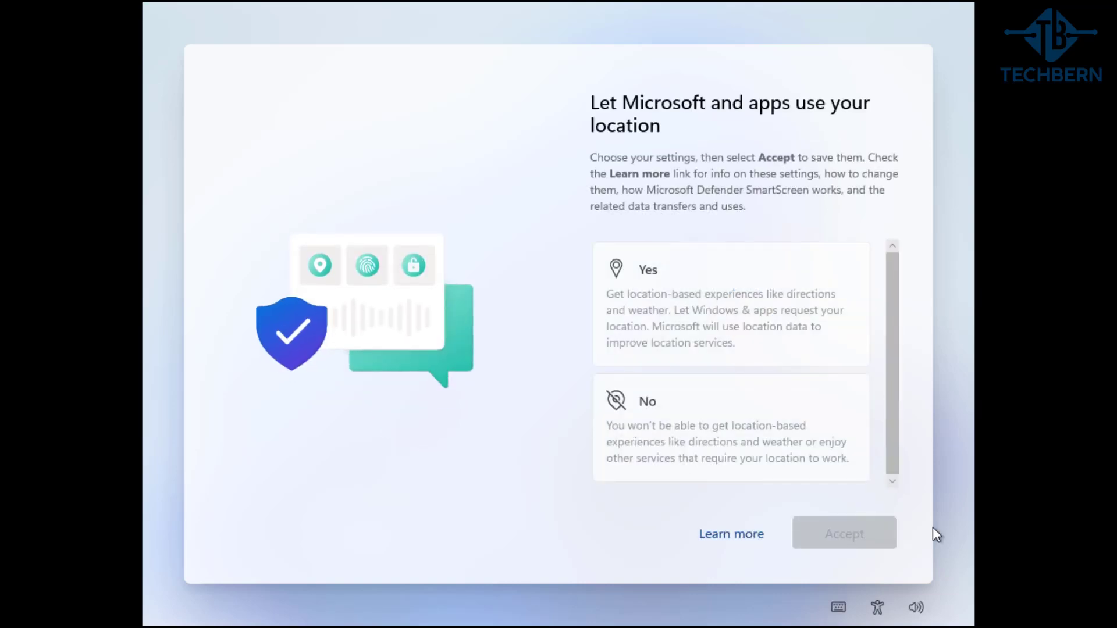
# Decline location and Find my device, and send only required diagnostic data
pyautogui.click(853, 468)
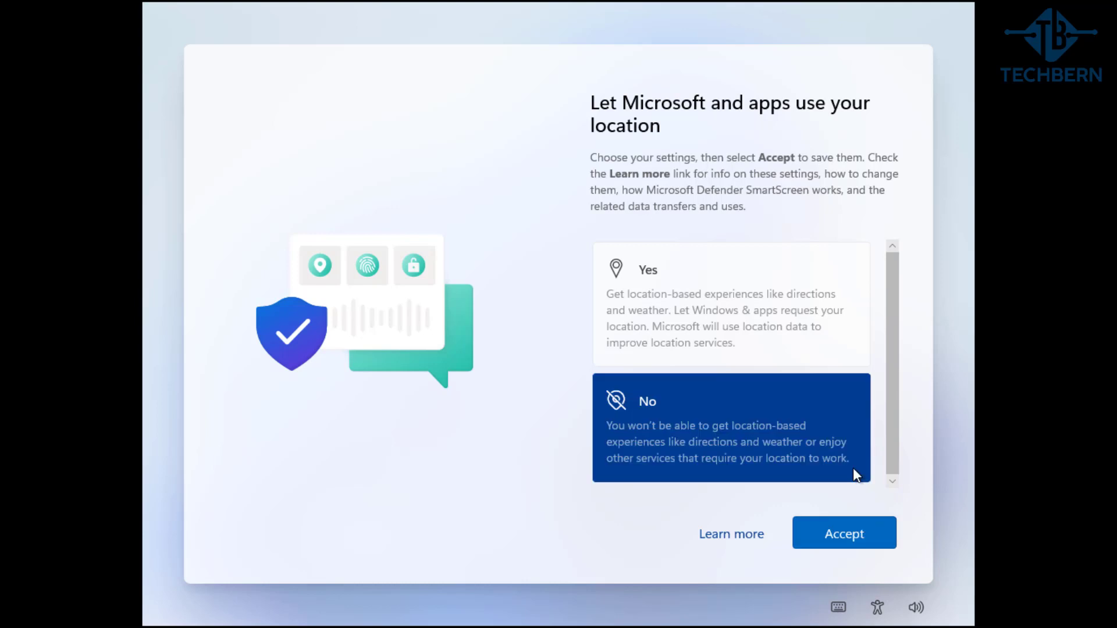
pyautogui.click(878, 536)
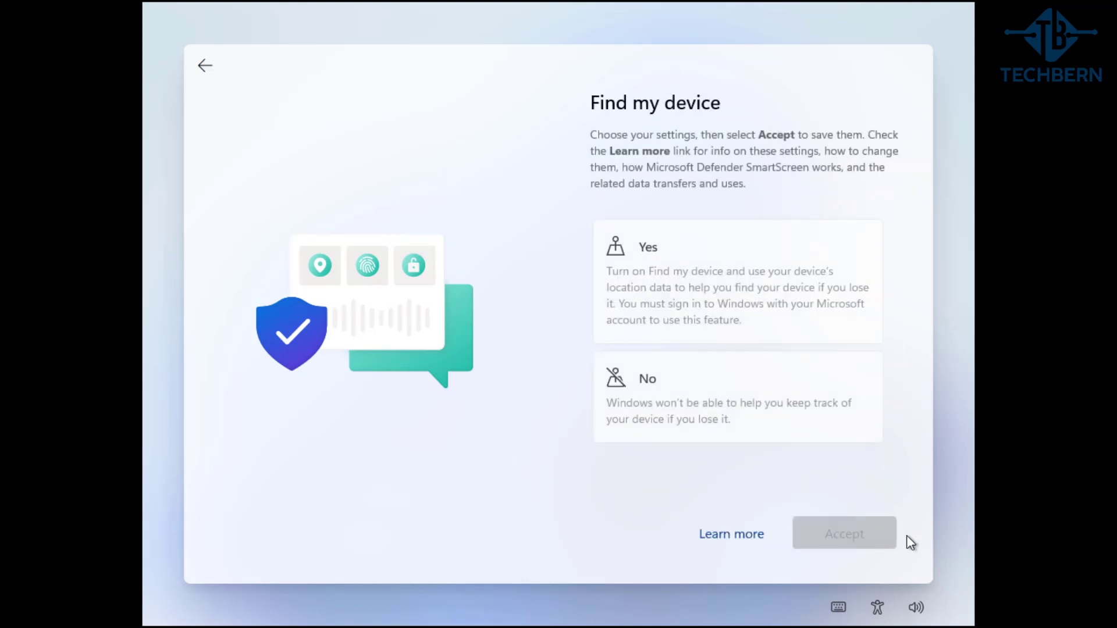
pyautogui.click(862, 418)
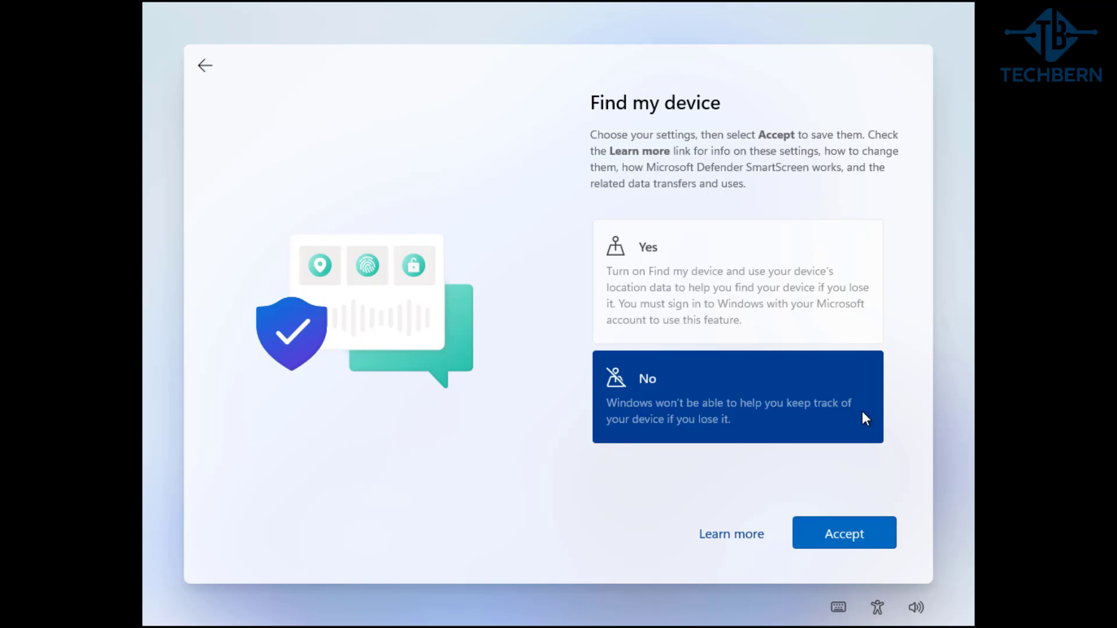
pyautogui.click(878, 533)
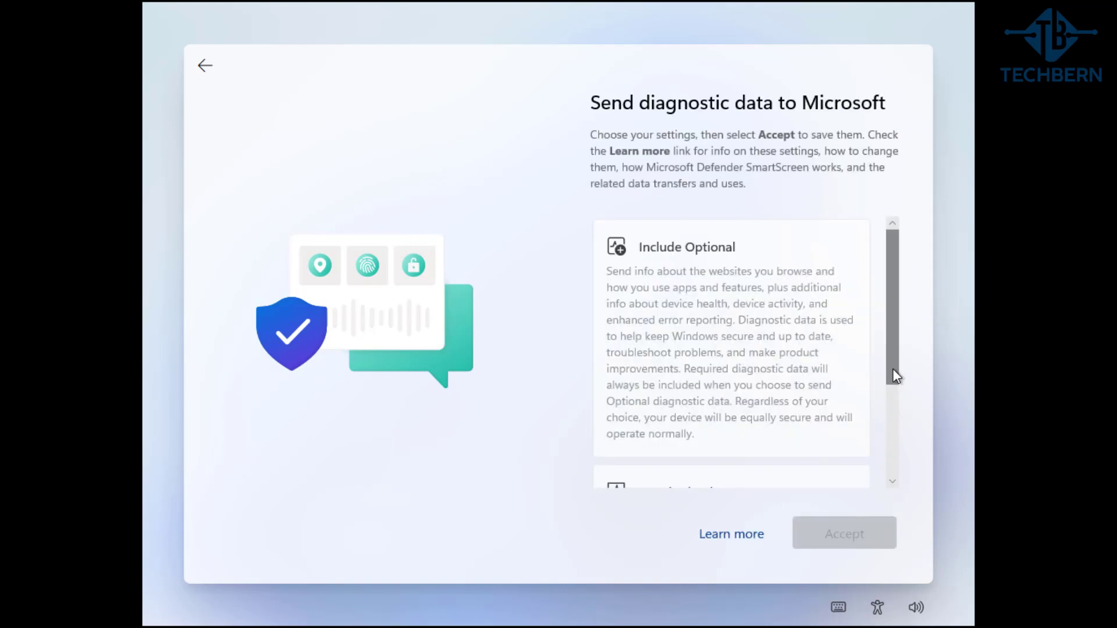
pyautogui.moveTo(892, 369); pyautogui.dragTo(887, 464)
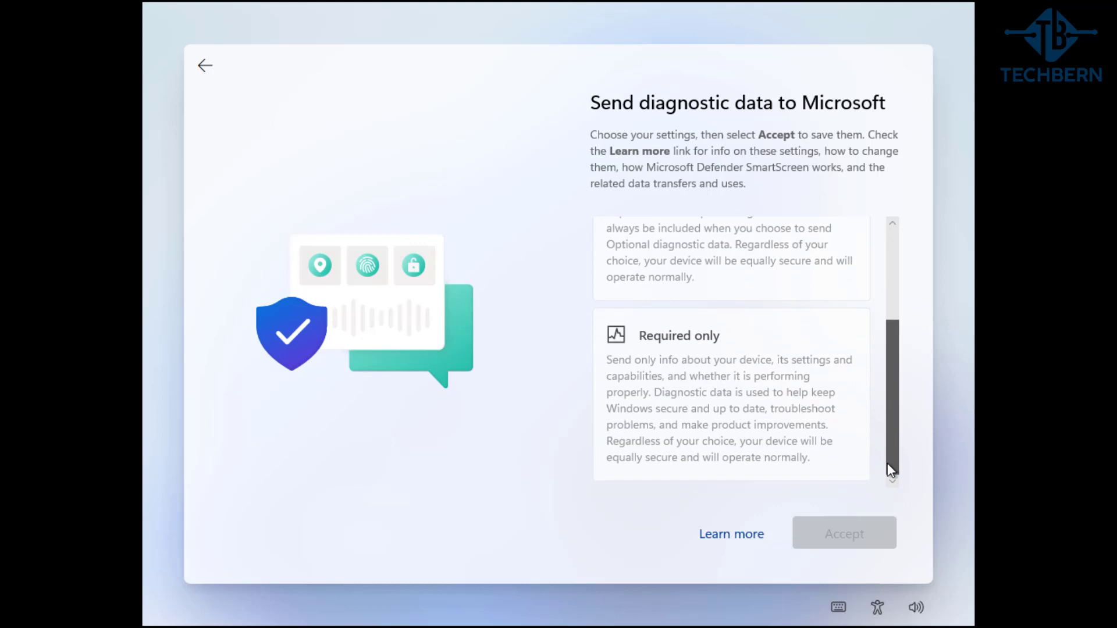
pyautogui.click(853, 458)
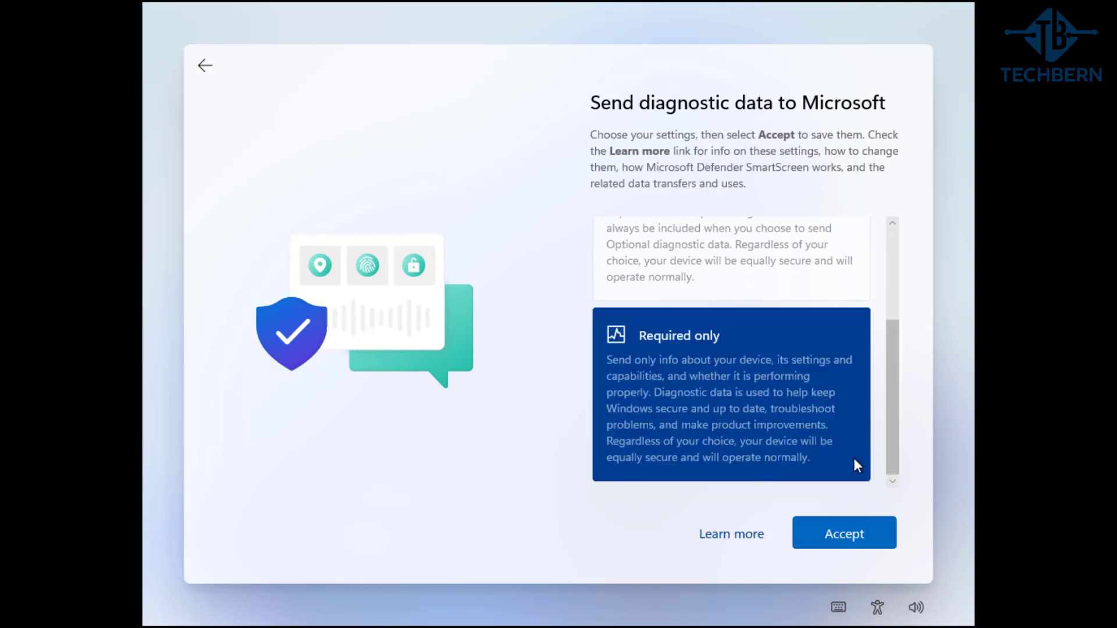
pyautogui.click(878, 532)
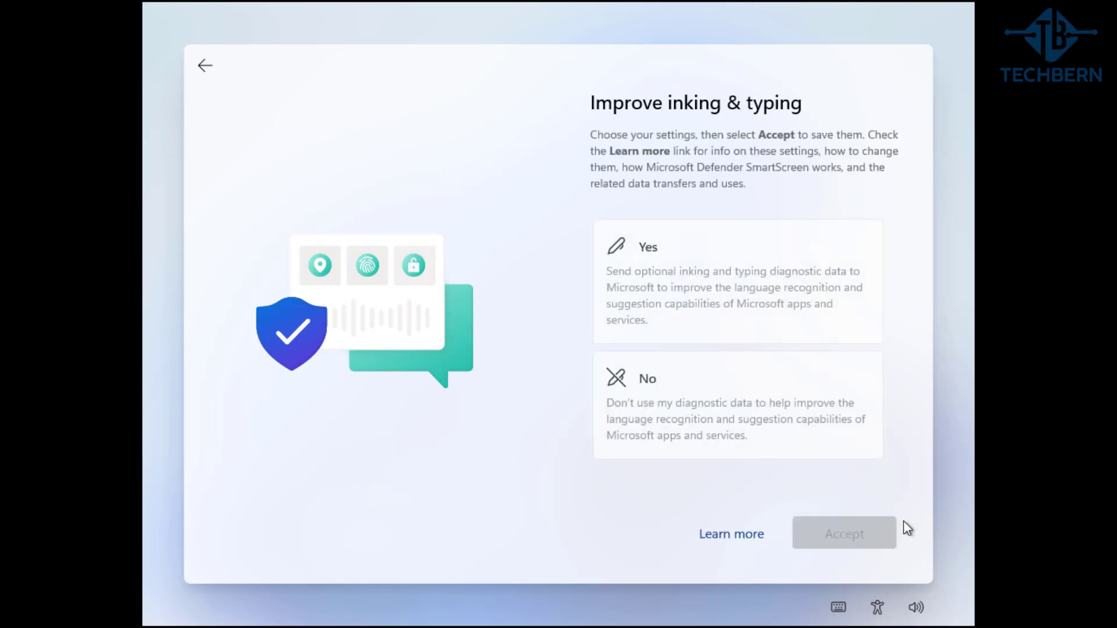
# Decline inking and typing data, tailored experiences, and the advertising ID
pyautogui.click(846, 432)
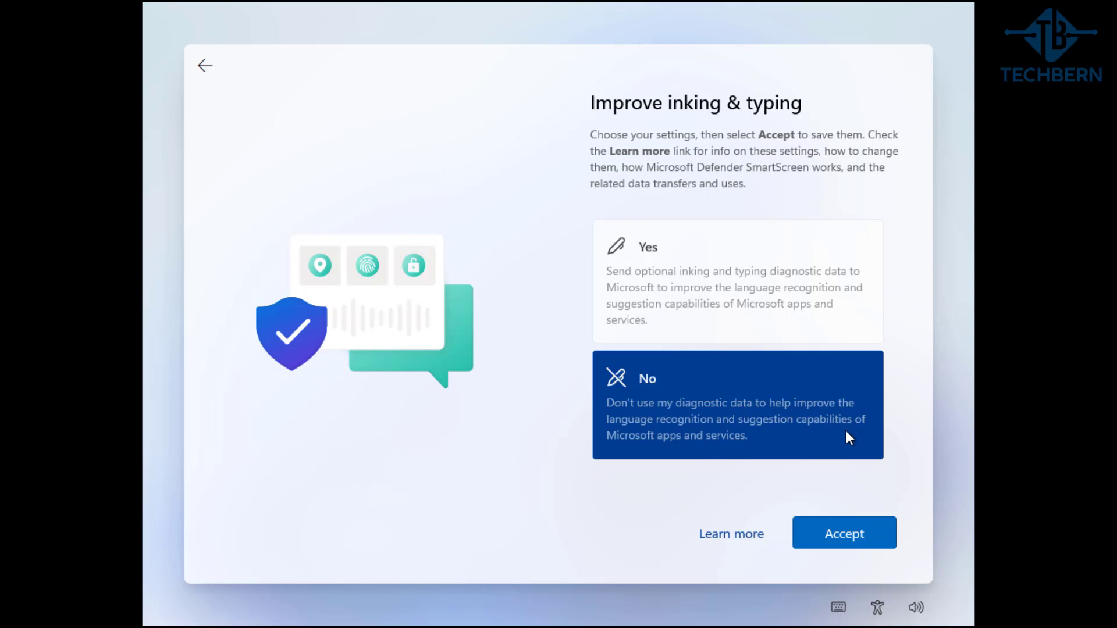
pyautogui.click(881, 539)
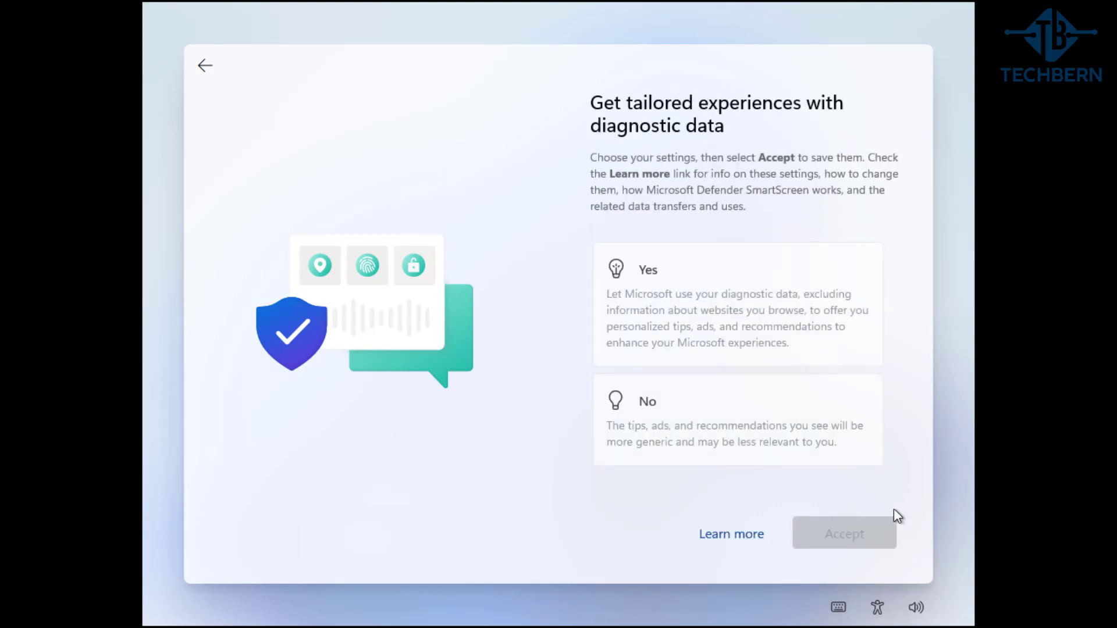
pyautogui.click(861, 458)
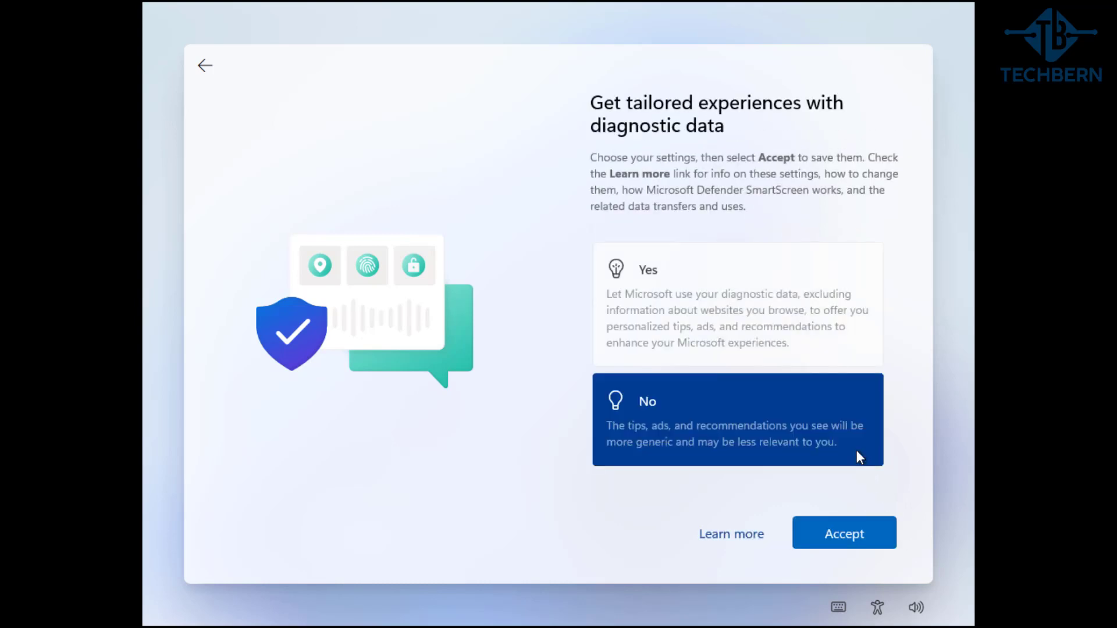
pyautogui.click(875, 535)
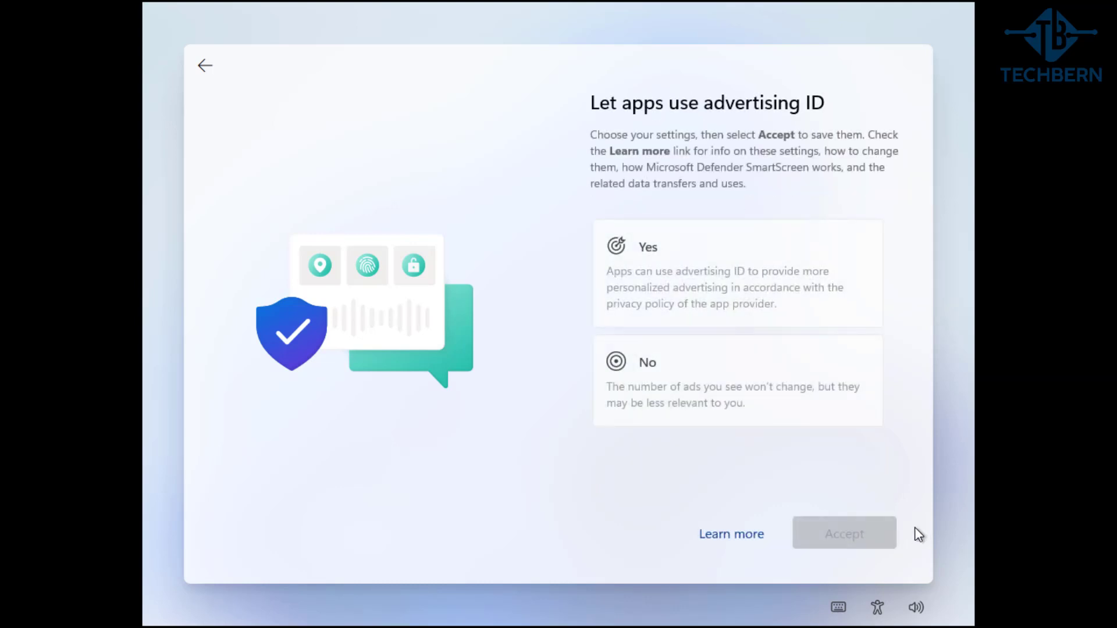
pyautogui.click(863, 412)
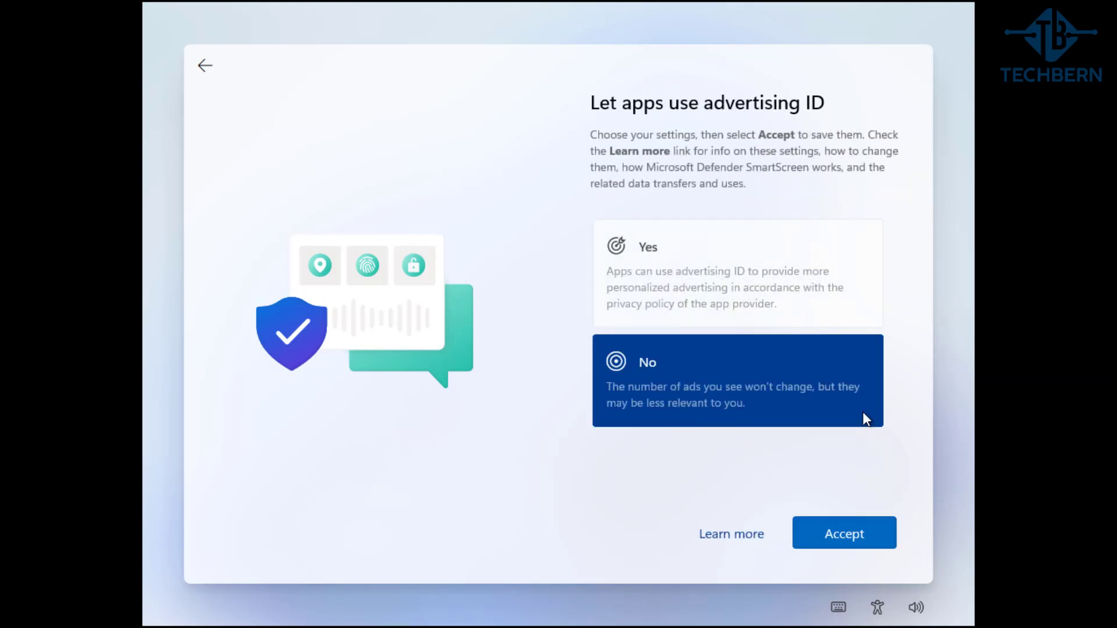
# Confirm the advertising ID choice, tick Gaming, and store files only on this device
pyautogui.click(880, 535)
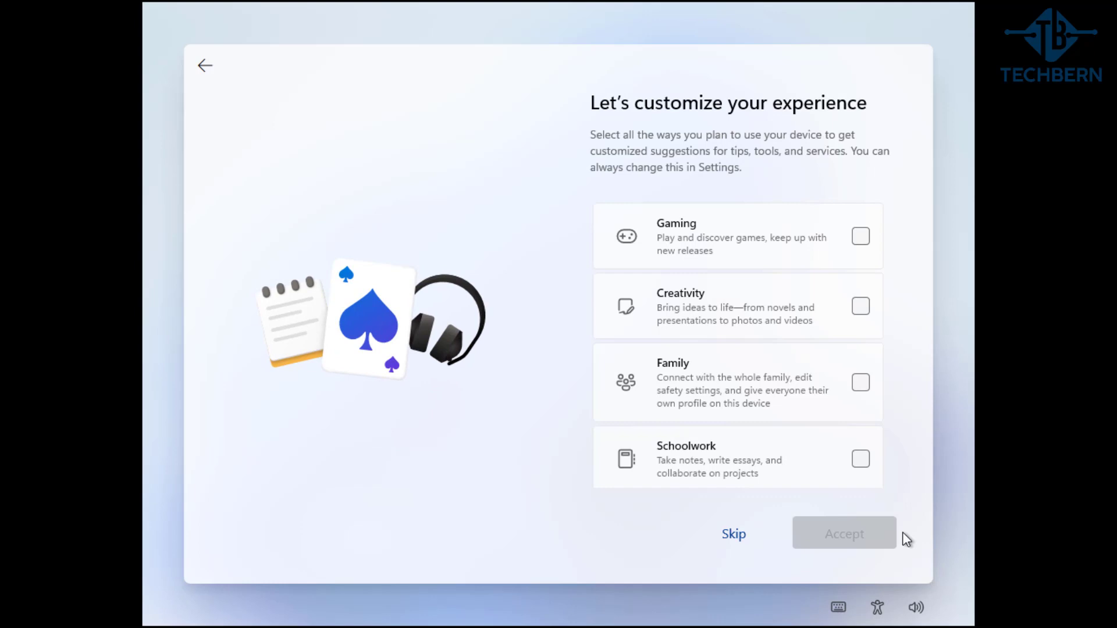
pyautogui.click(860, 238)
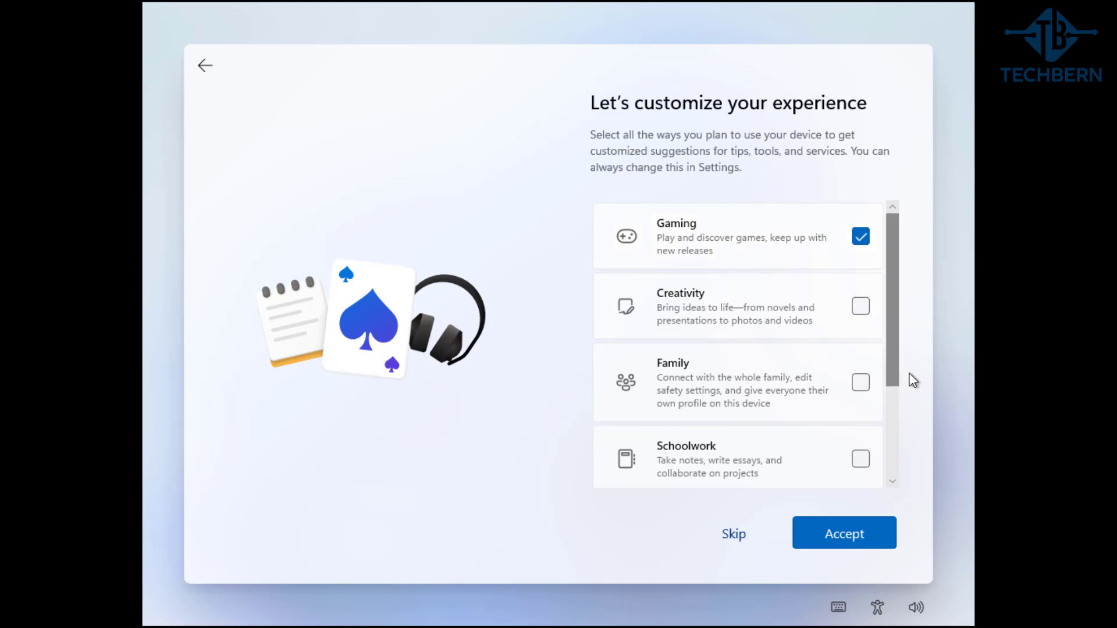
pyautogui.click(889, 533)
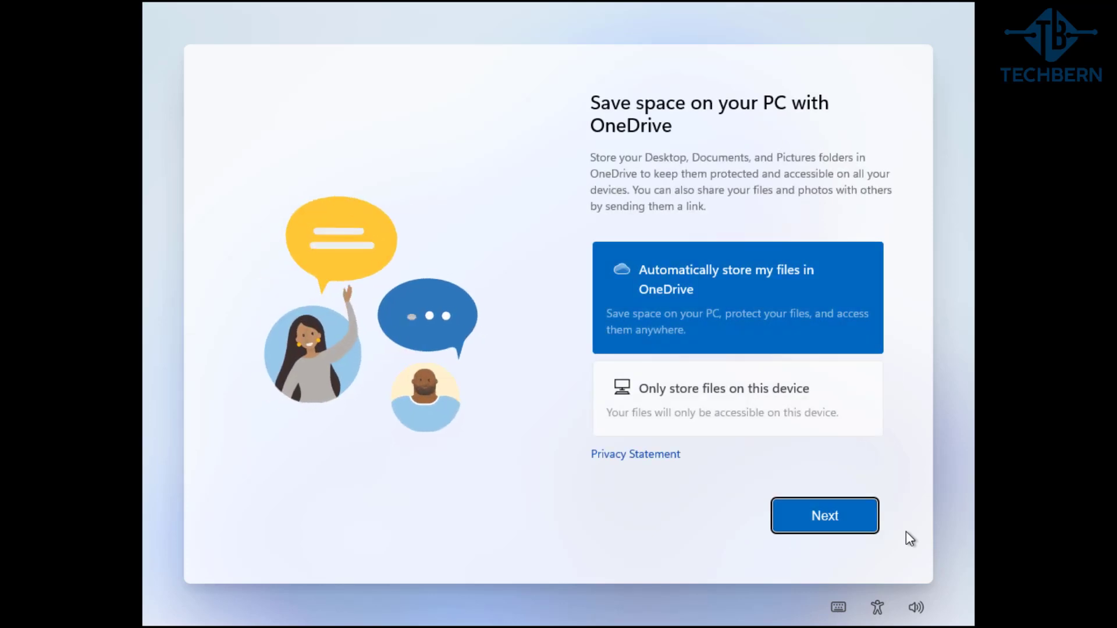
pyautogui.click(861, 412)
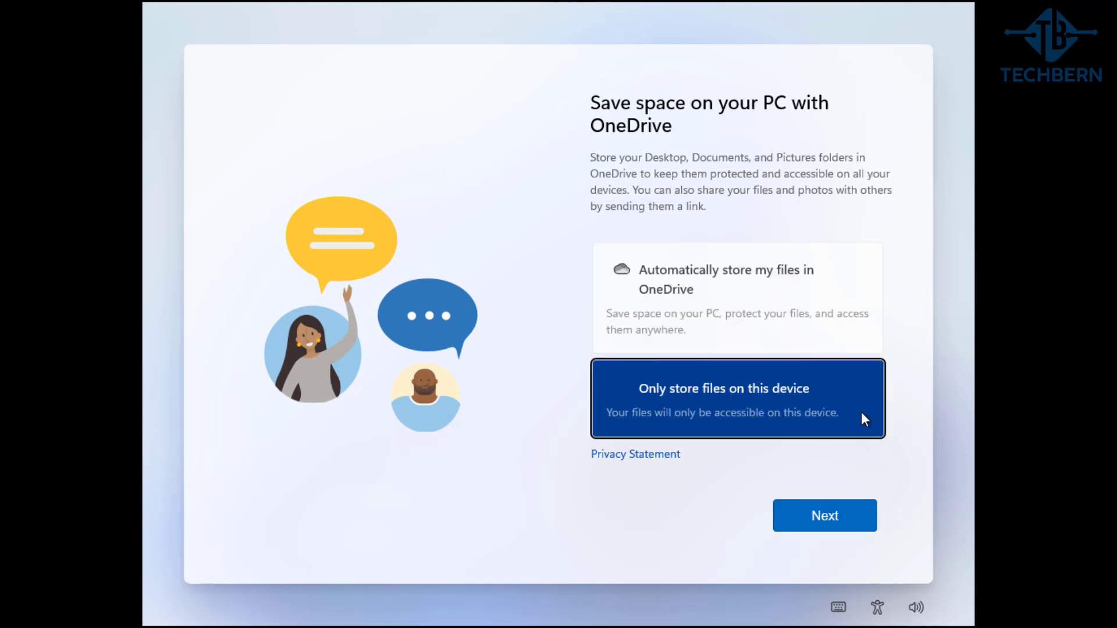
pyautogui.click(849, 523)
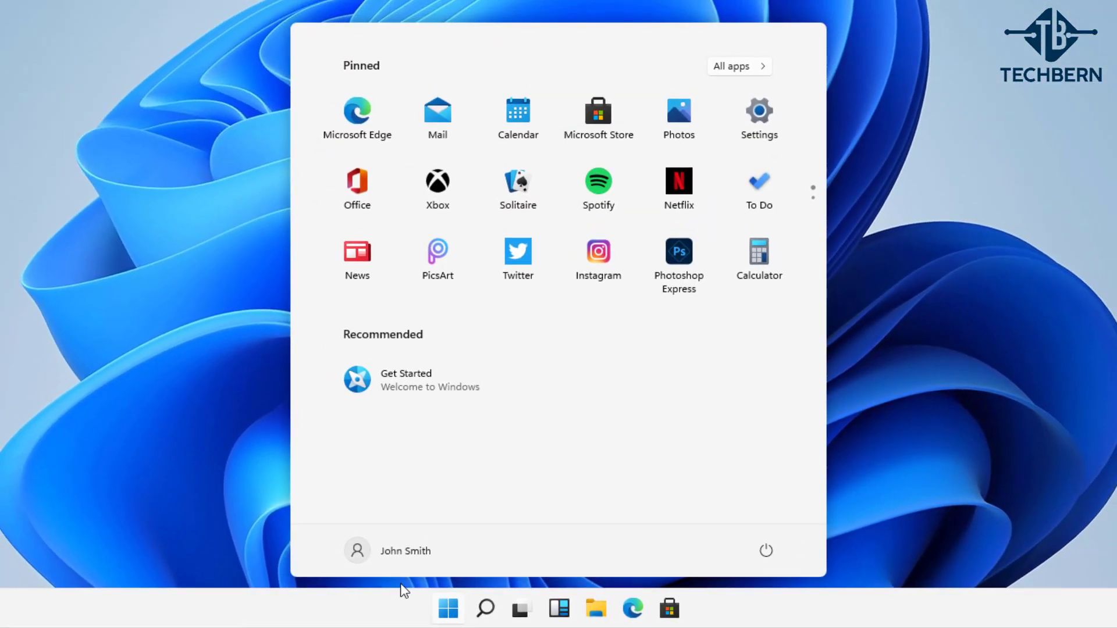
# Reopen Start, view the second pinned page and back, then open Calculator's context menu
pyautogui.click(452, 614)
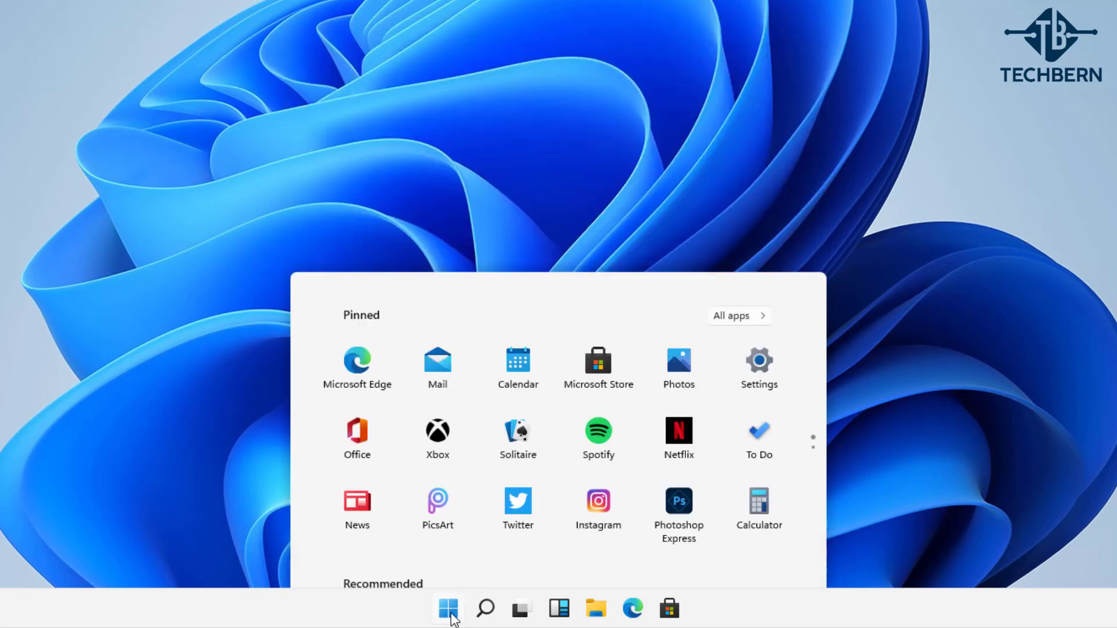
pyautogui.click(443, 613)
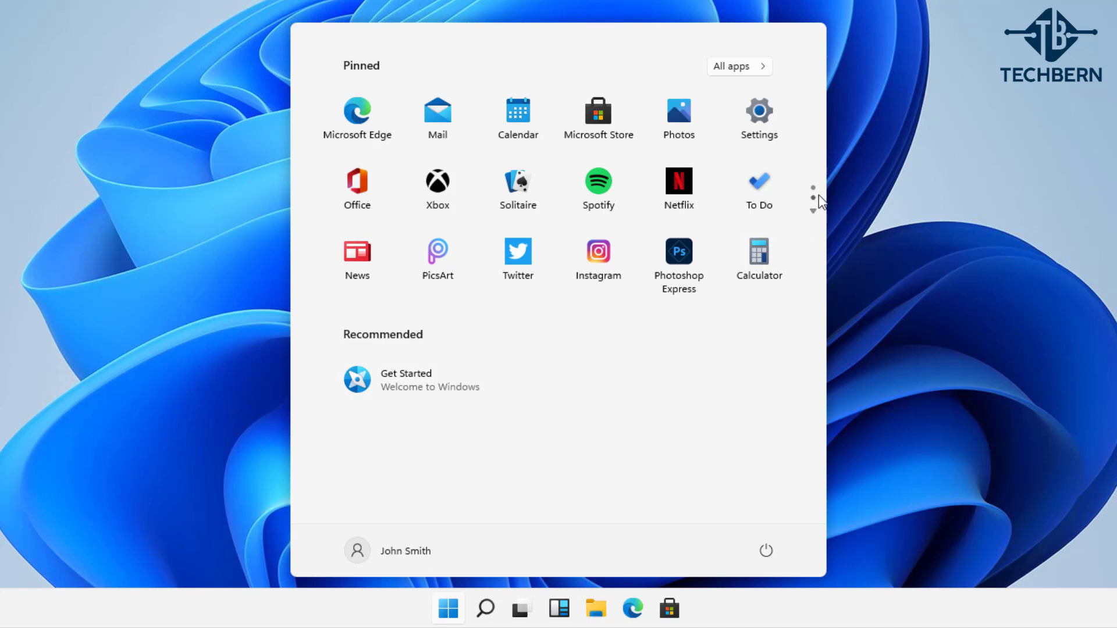
pyautogui.moveTo(815, 205)
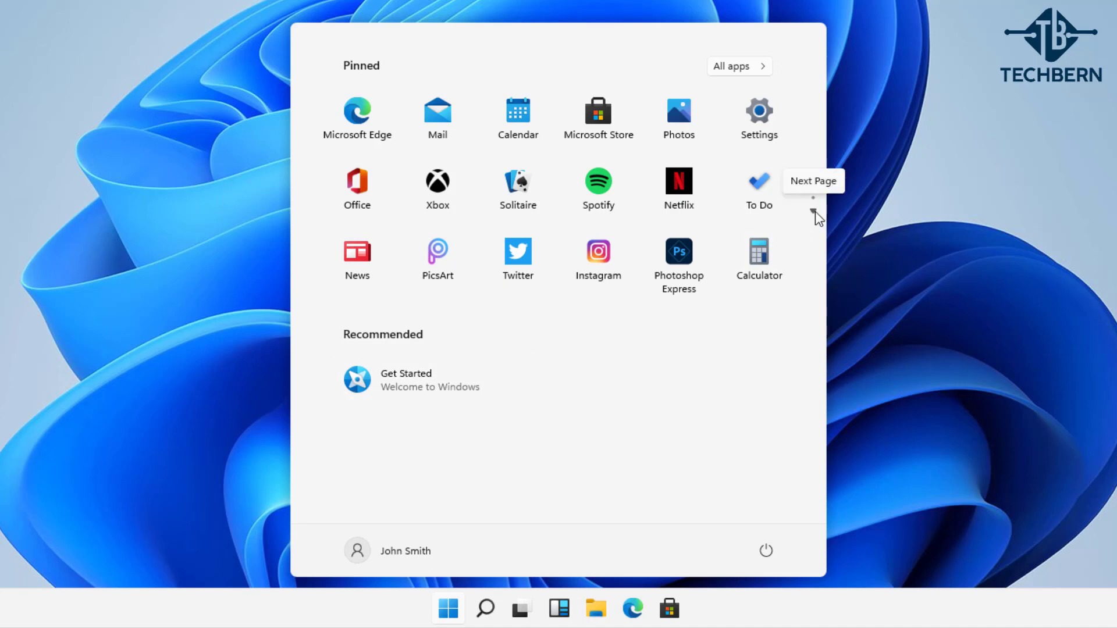
pyautogui.click(814, 211)
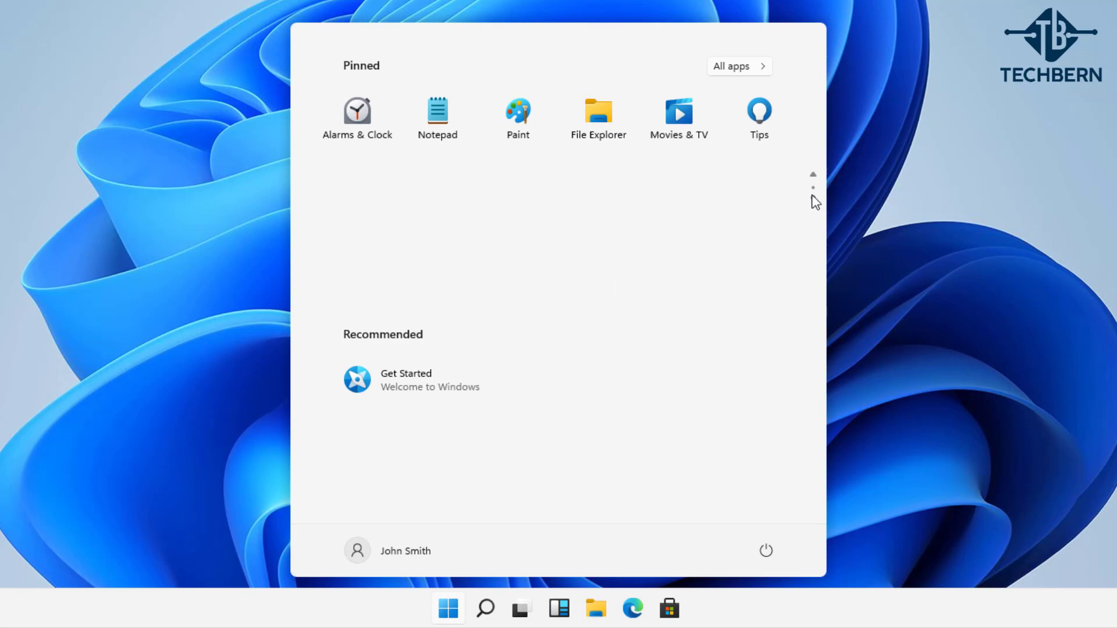
pyautogui.click(814, 176)
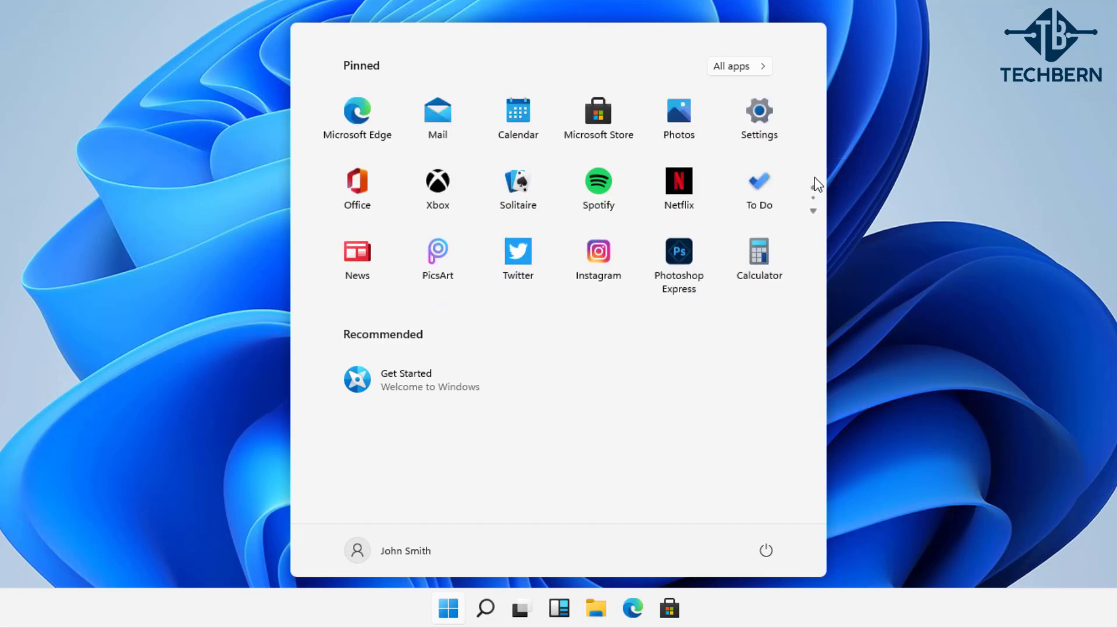
pyautogui.rightClick(767, 267)
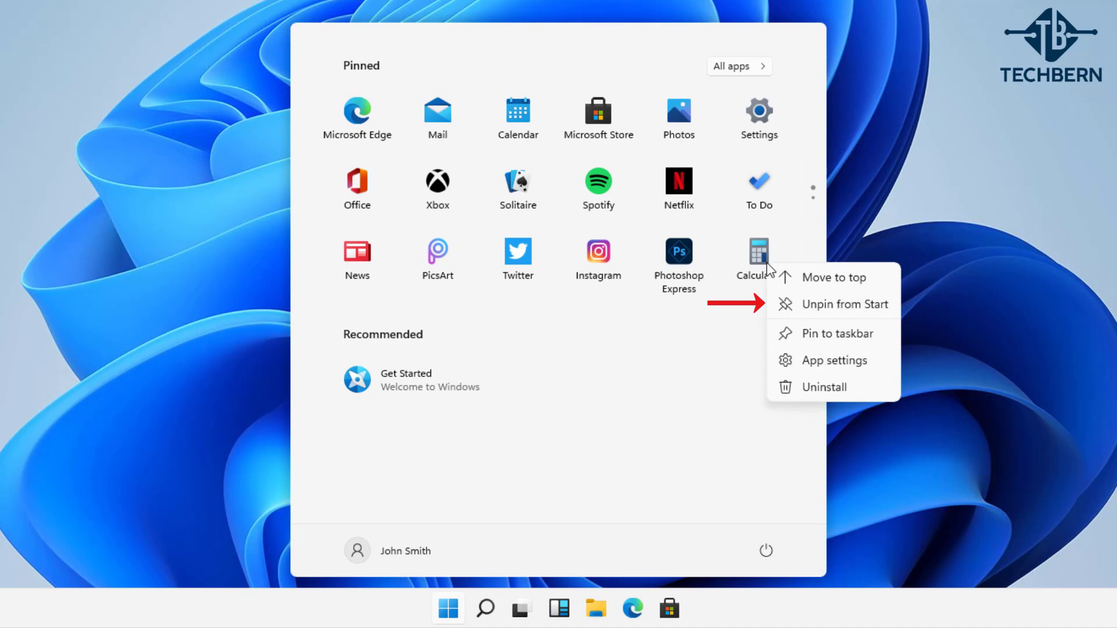
# Pin Feedback Hub from All apps to Start and find it on the second Pinned page after Tips
pyautogui.click(746, 353)
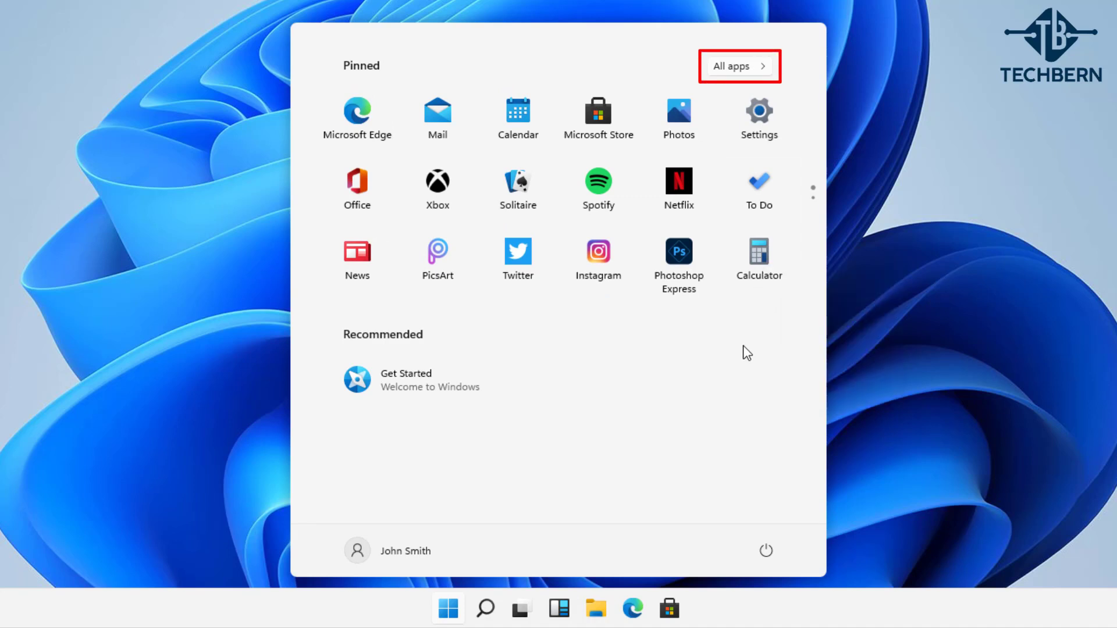
pyautogui.click(765, 70)
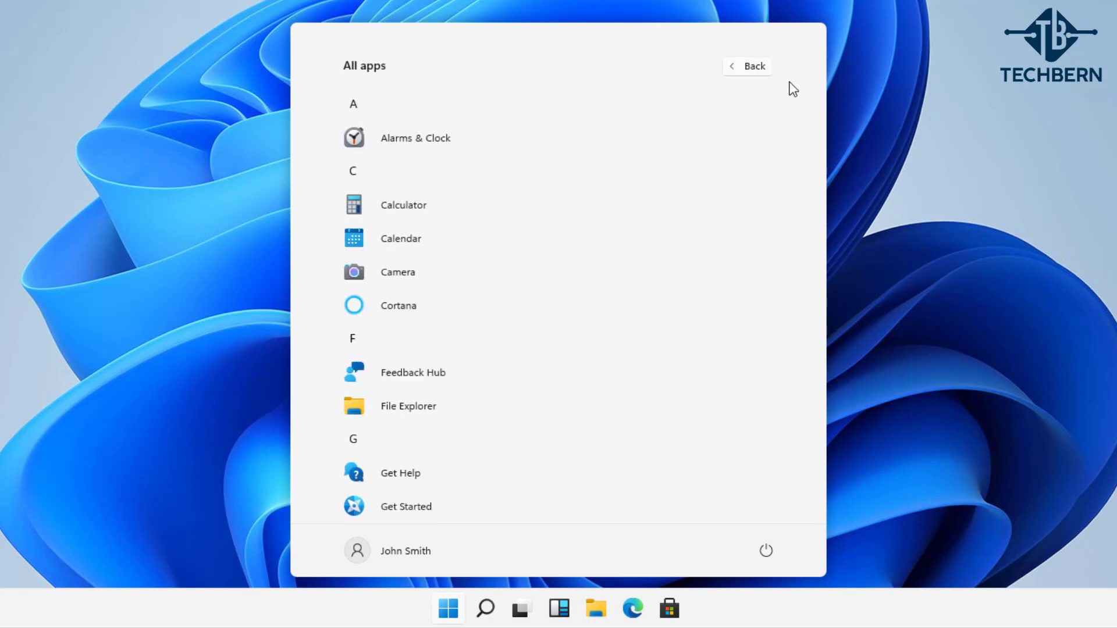
pyautogui.moveTo(823, 154)
pyautogui.mouseDown()
pyautogui.moveTo(805, 453)
pyautogui.moveTo(813, 495)
pyautogui.moveTo(823, 134)
pyautogui.mouseUp()
pyautogui.rightClick(486, 372)
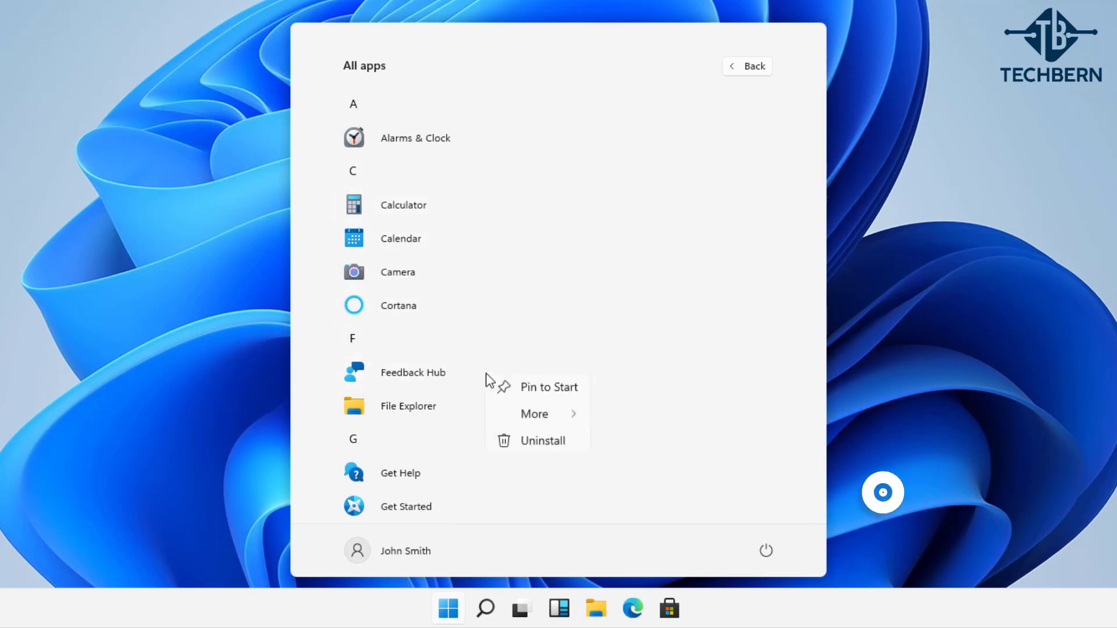
pyautogui.click(530, 392)
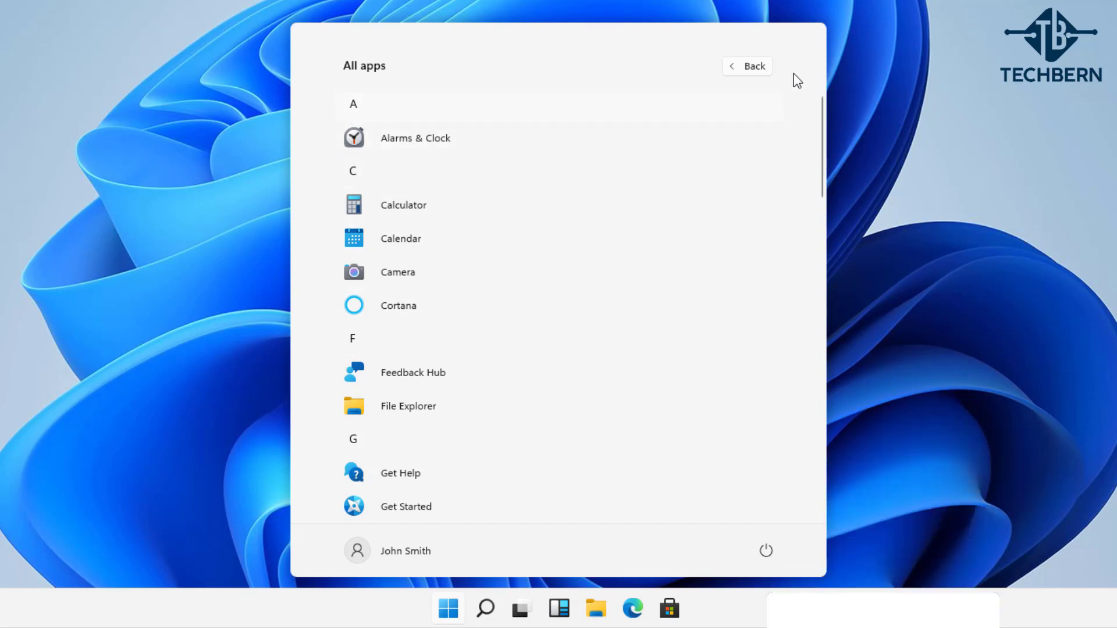
pyautogui.click(754, 66)
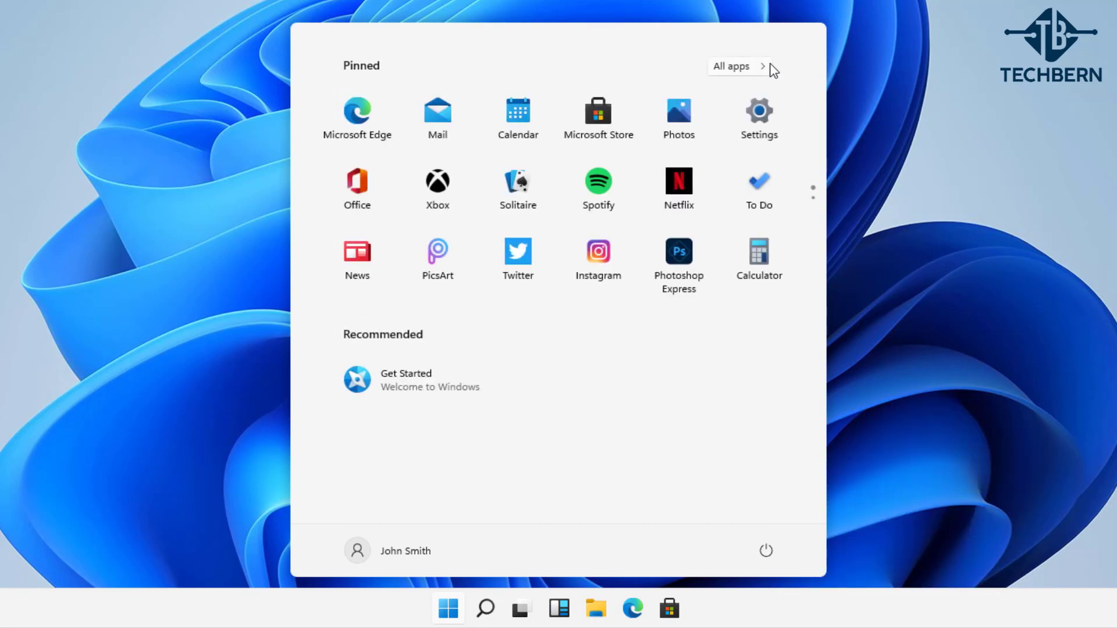
pyautogui.click(814, 212)
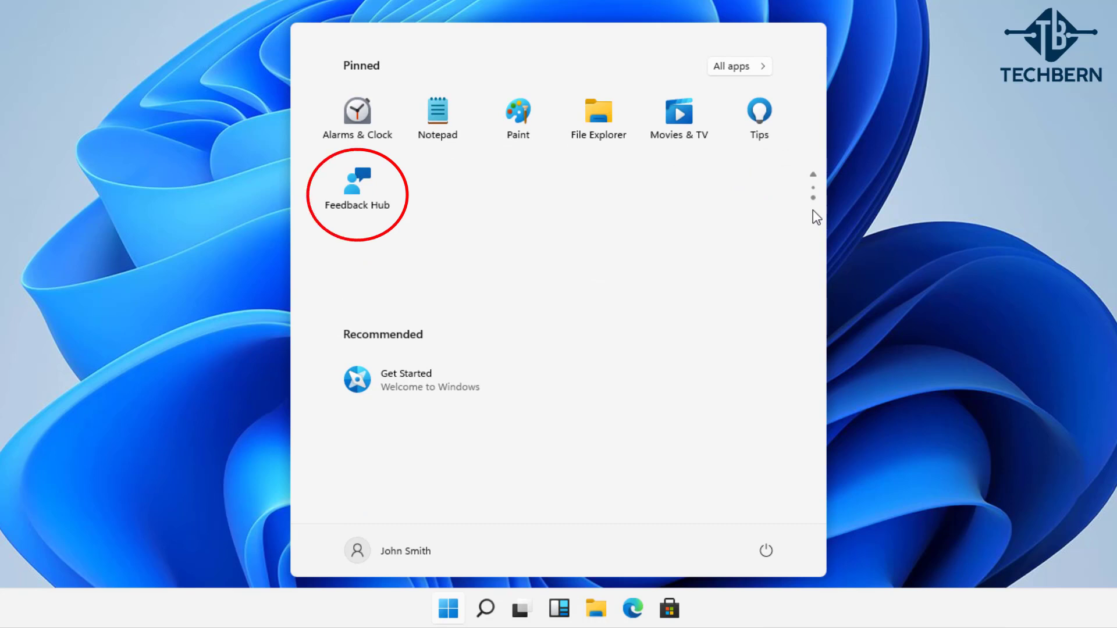
# Return to the first Pinned page and open Settings to the System display page
pyautogui.click(814, 176)
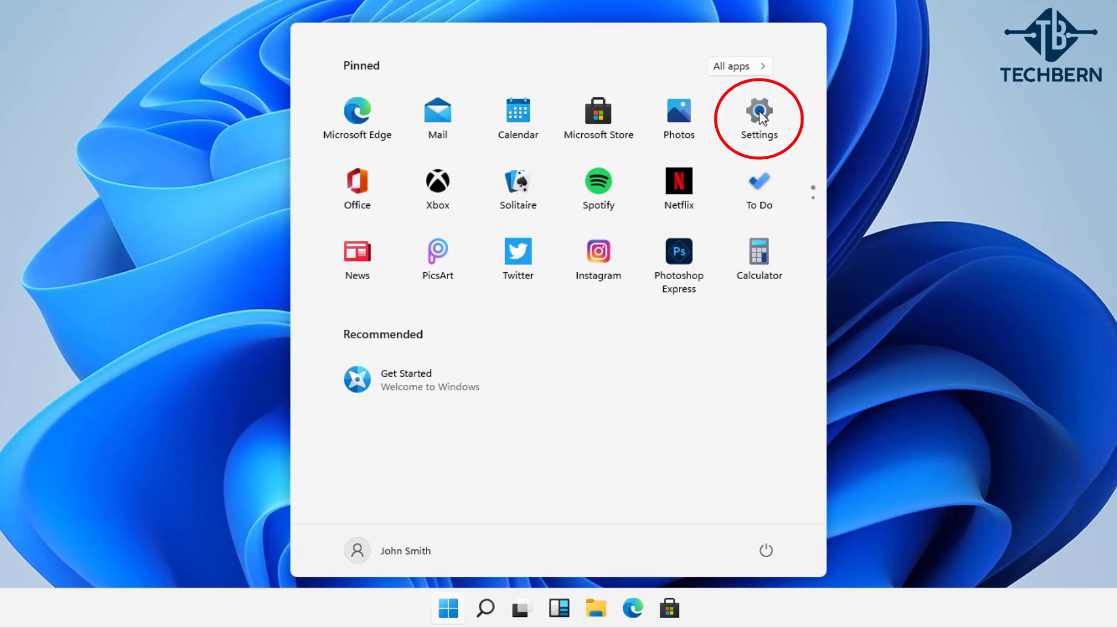
pyautogui.click(759, 117)
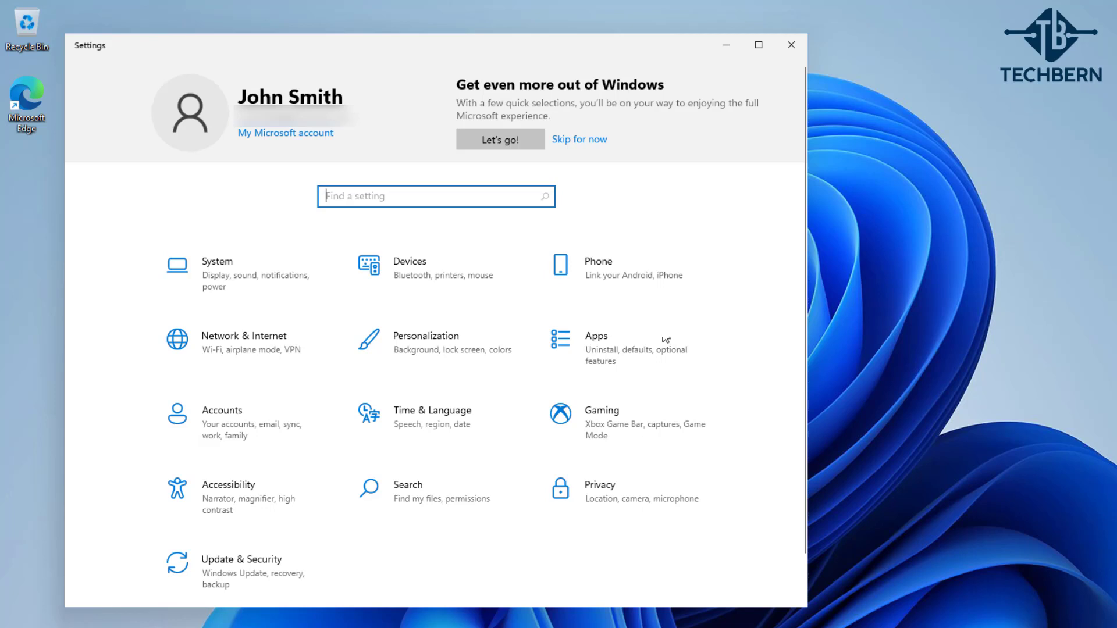
pyautogui.click(302, 292)
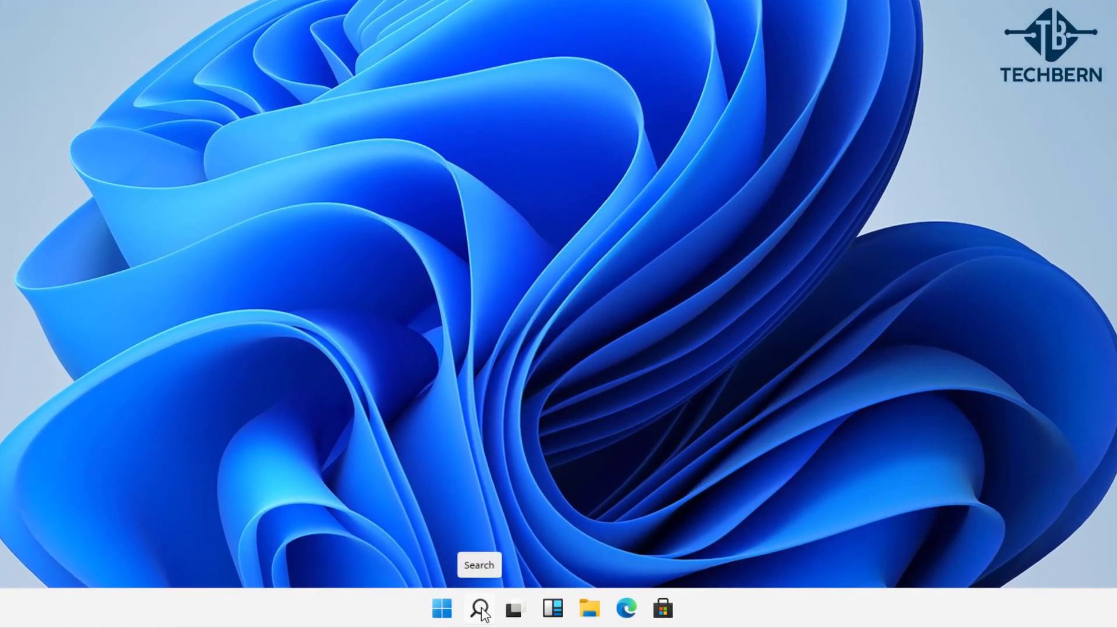
pyautogui.click(479, 609)
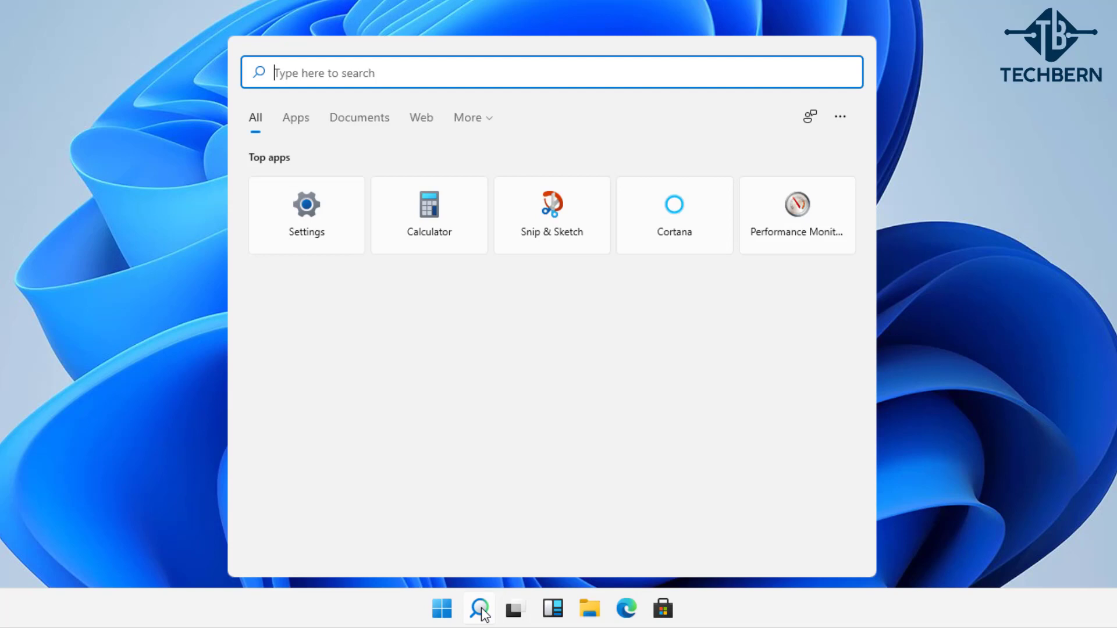
pyautogui.write('windows upda')
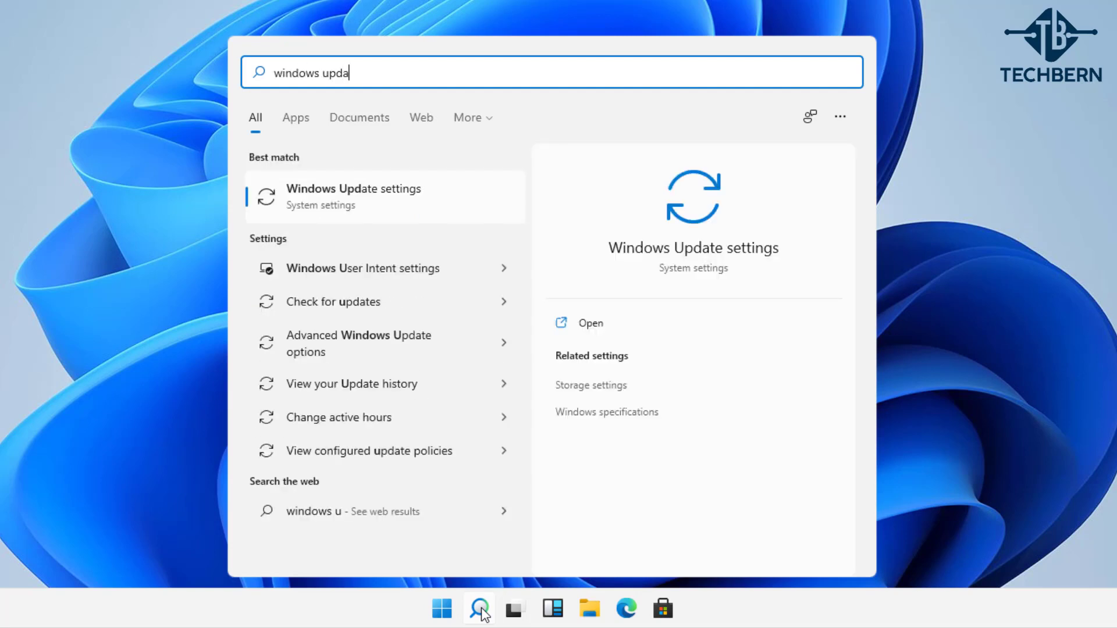
pyautogui.write('tes')
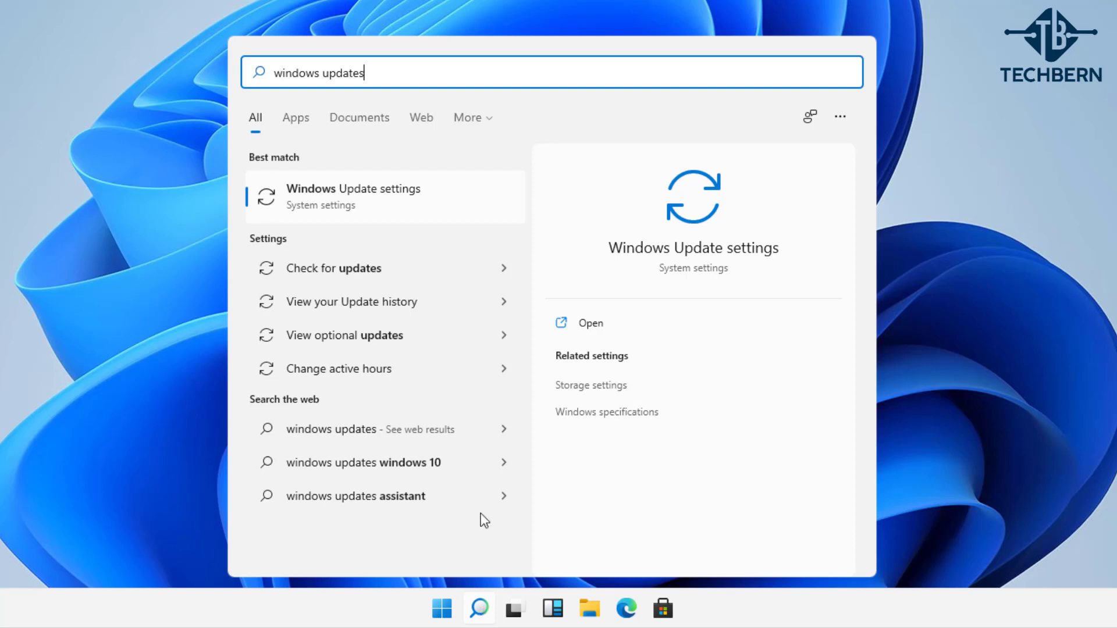
pyautogui.click(445, 195)
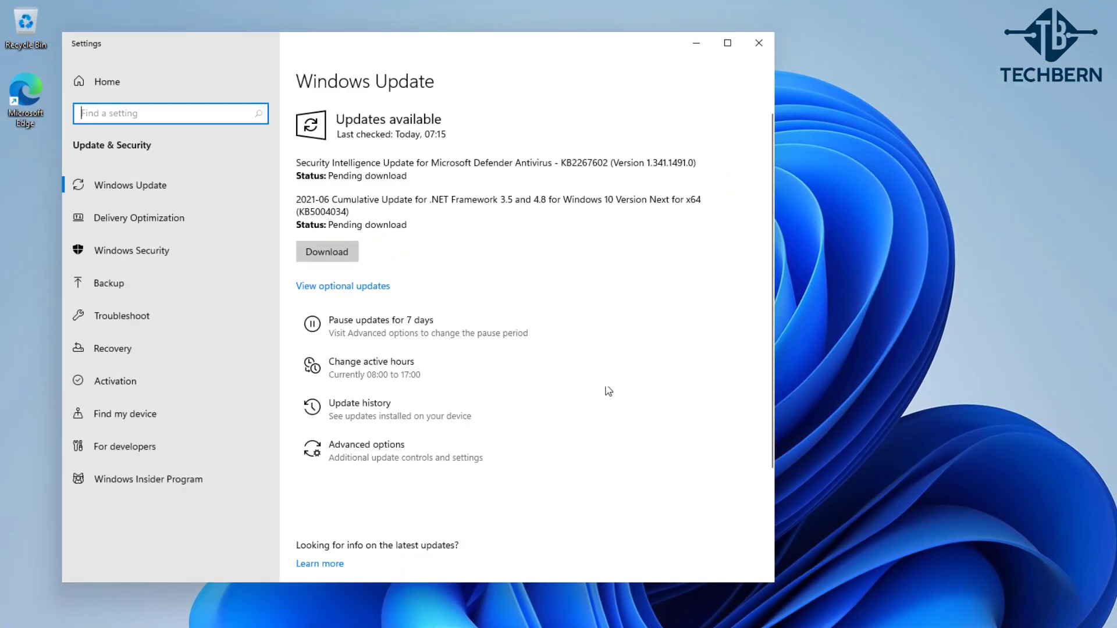
pyautogui.click(762, 40)
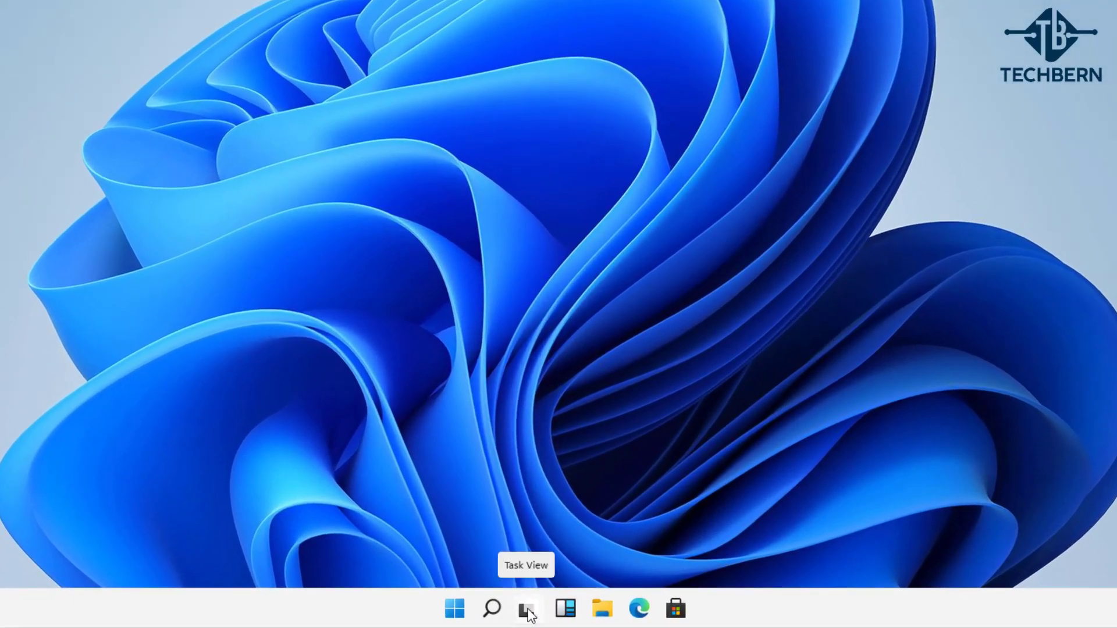
pyautogui.click(528, 611)
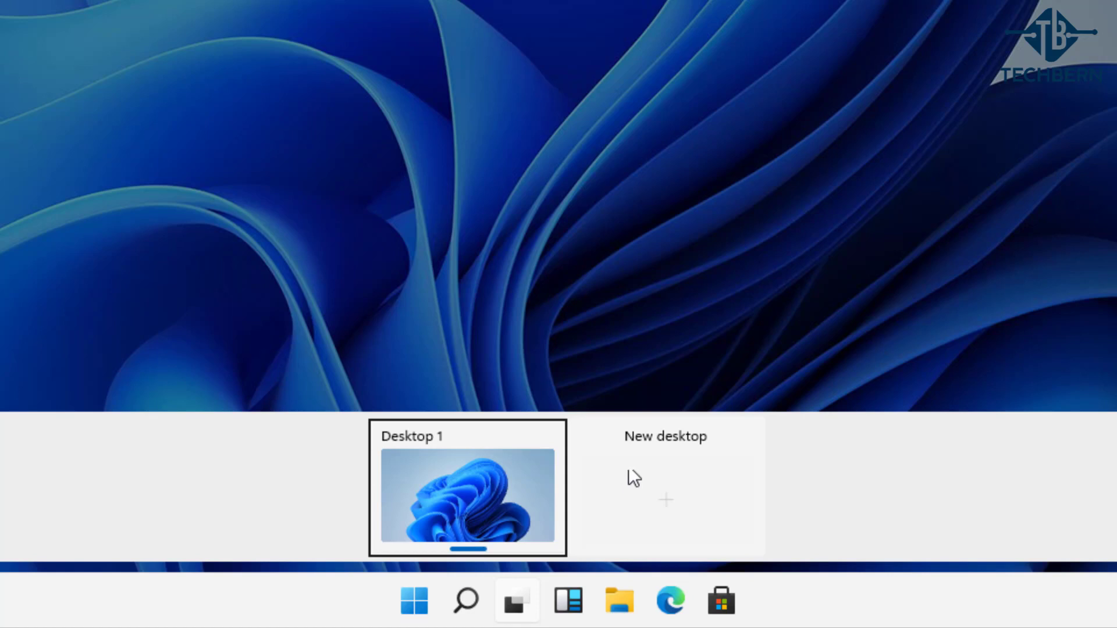
pyautogui.click(644, 397)
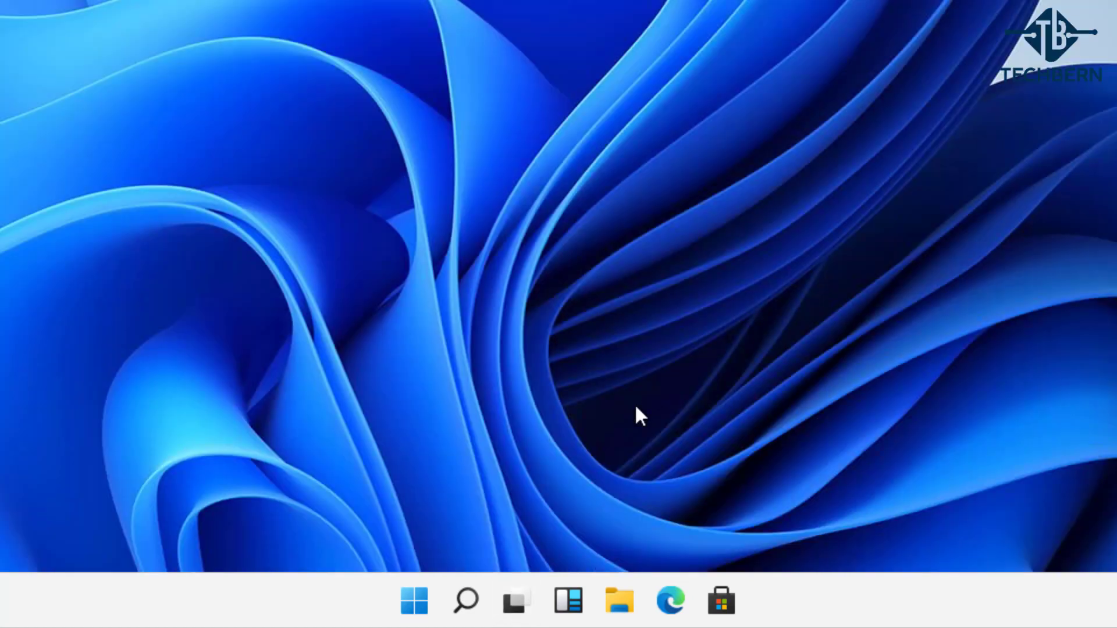
pyautogui.click(571, 603)
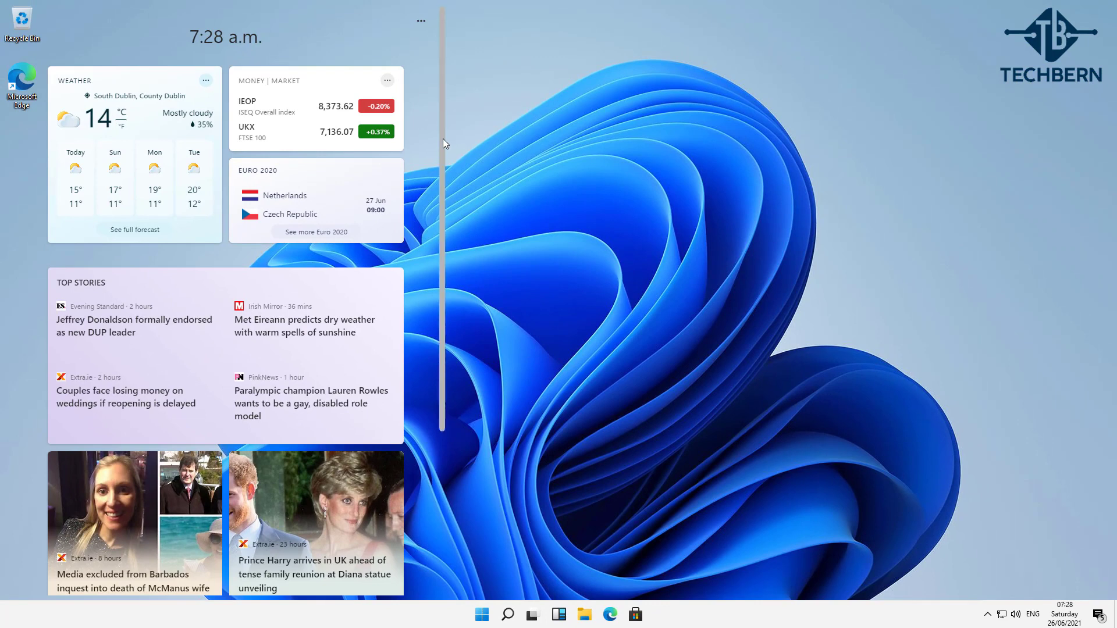
pyautogui.scroll(-3, 441, 138)
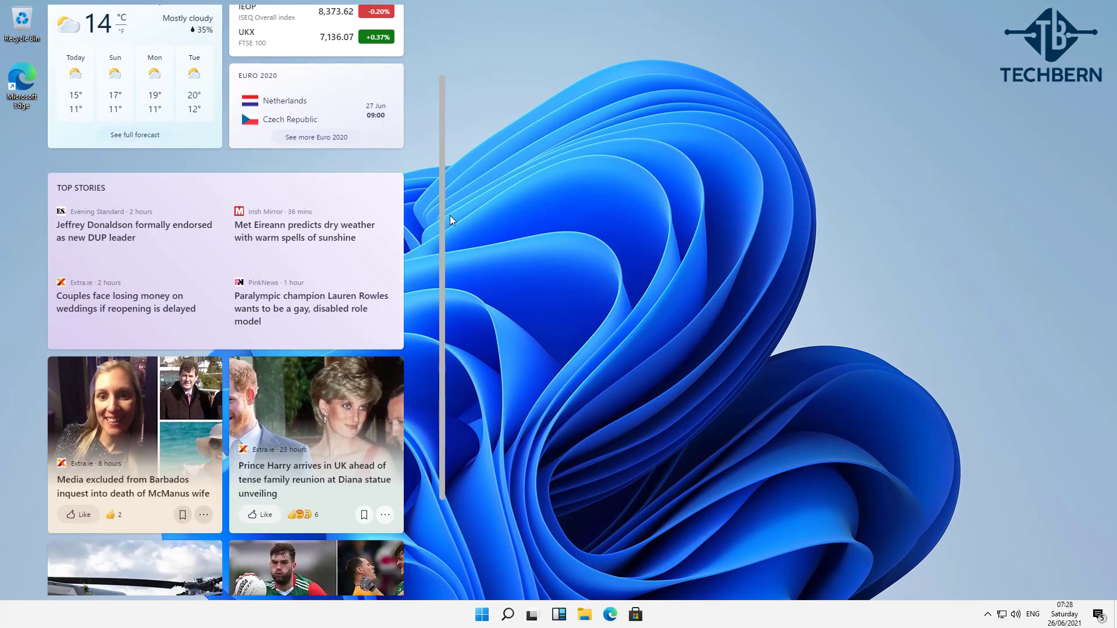
pyautogui.scroll(-15, 465, 280)
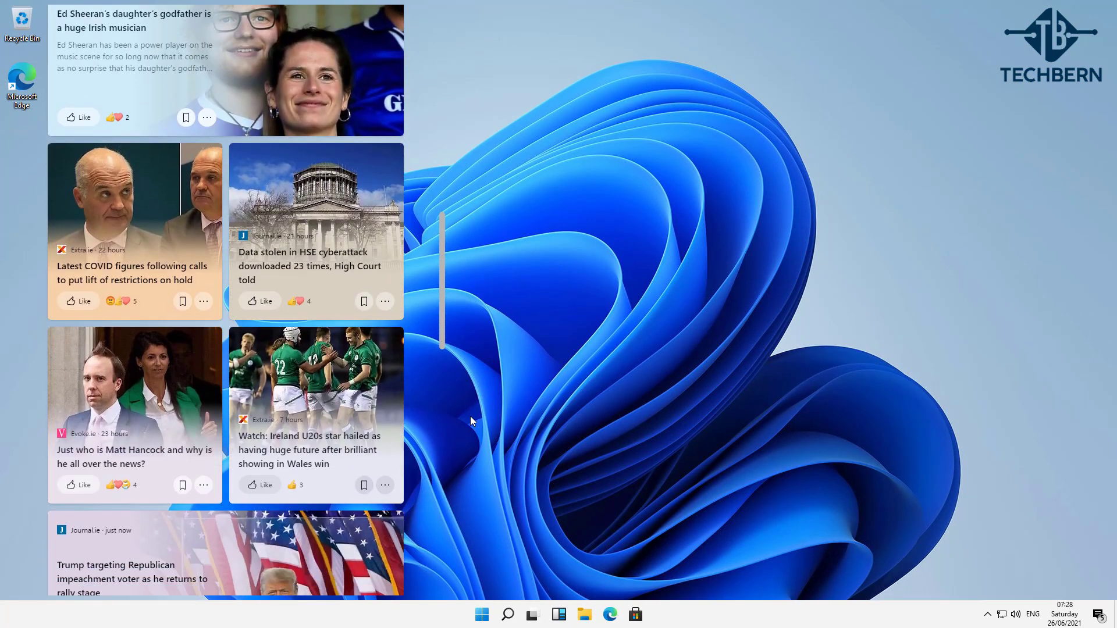
pyautogui.moveTo(442, 294)
pyautogui.mouseDown()
pyautogui.moveTo(451, 550)
pyautogui.moveTo(491, 246)
pyautogui.mouseUp()
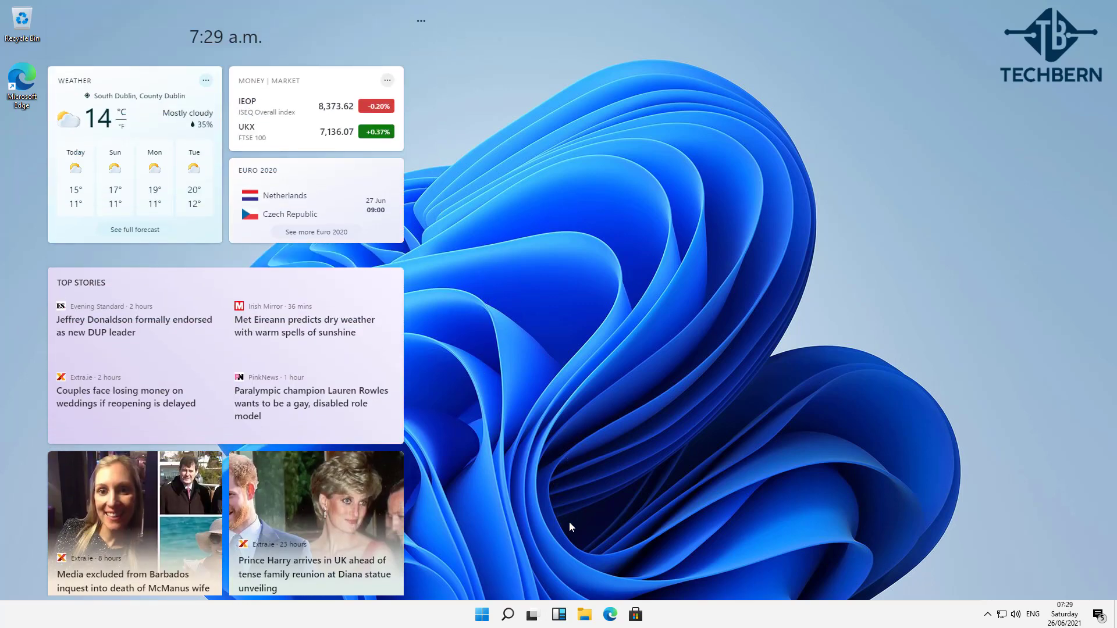
pyautogui.click(557, 579)
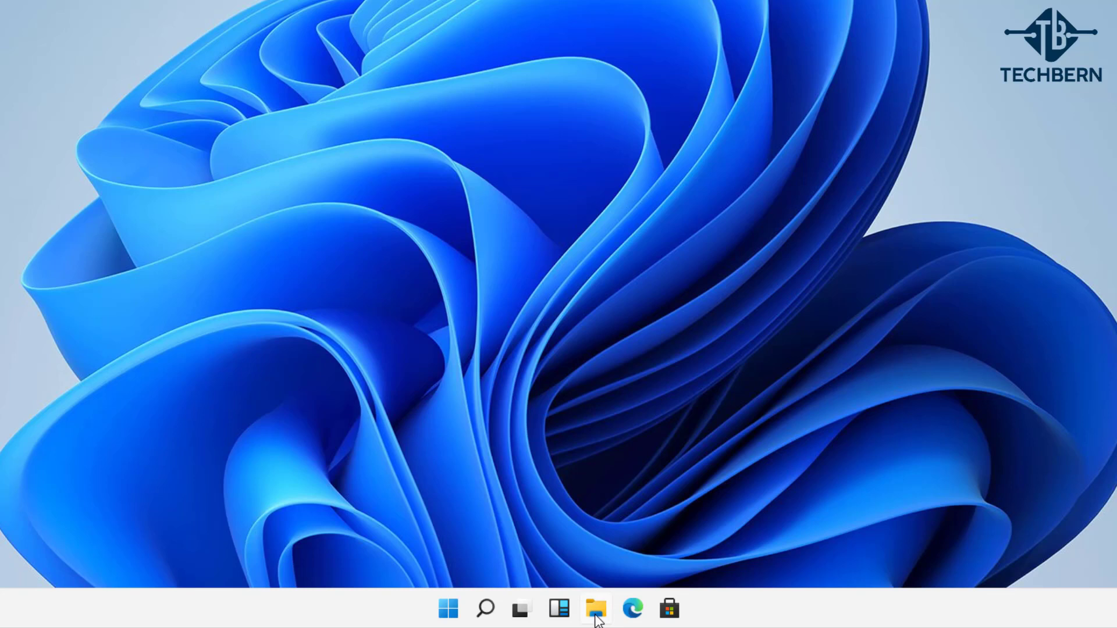
pyautogui.click(596, 611)
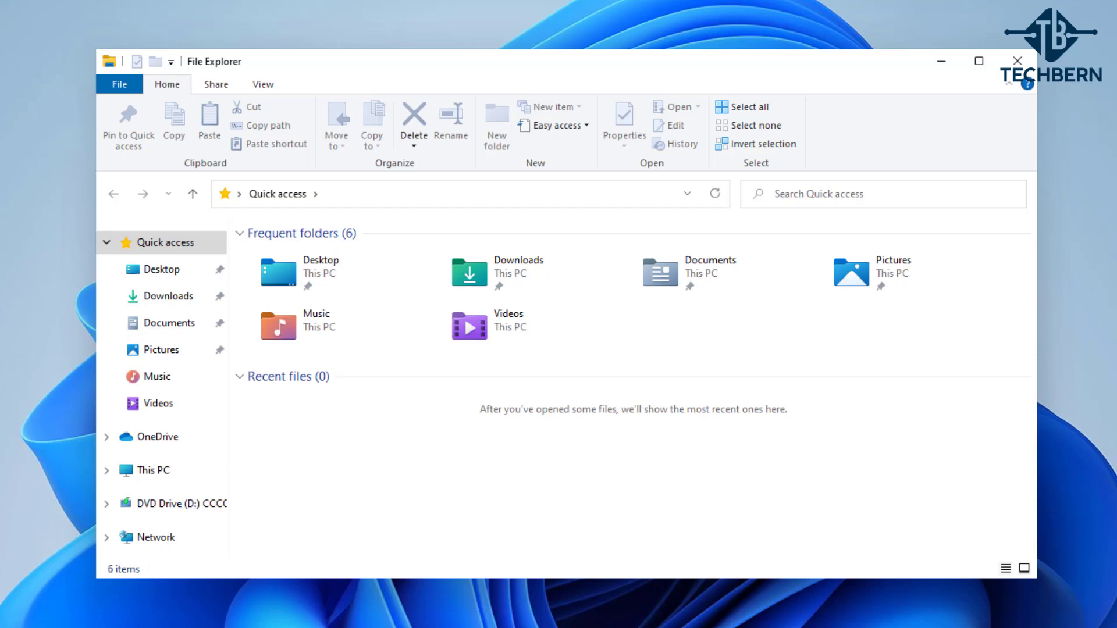
pyautogui.click(182, 481)
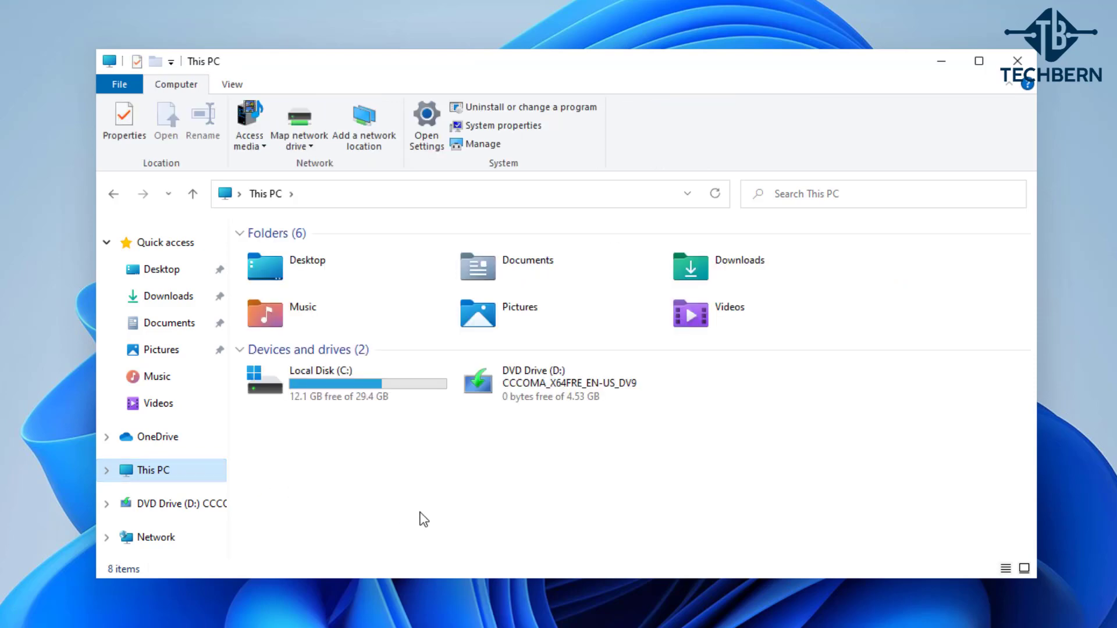
pyautogui.click(1010, 71)
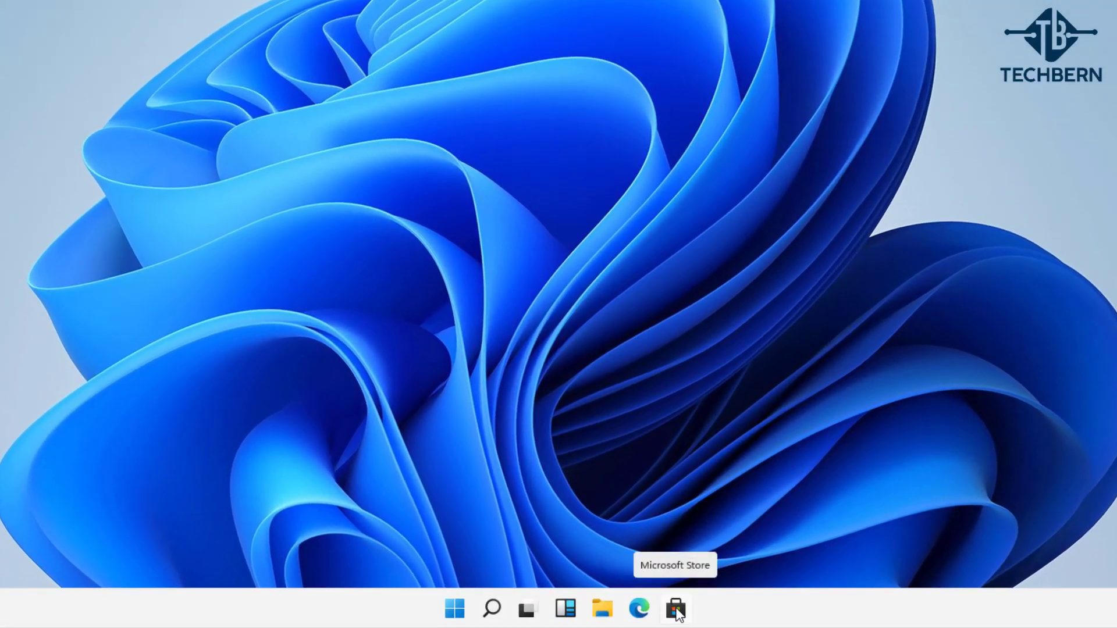
pyautogui.click(677, 611)
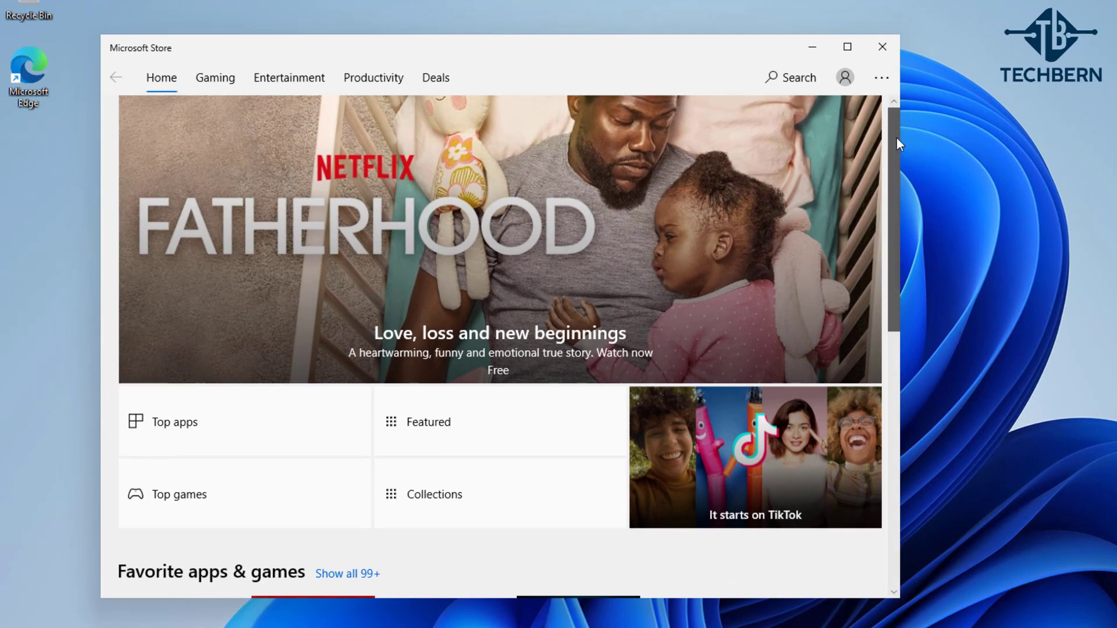
pyautogui.scroll(-1, 896, 138)
pyautogui.moveTo(902, 150); pyautogui.dragTo(889, 501)
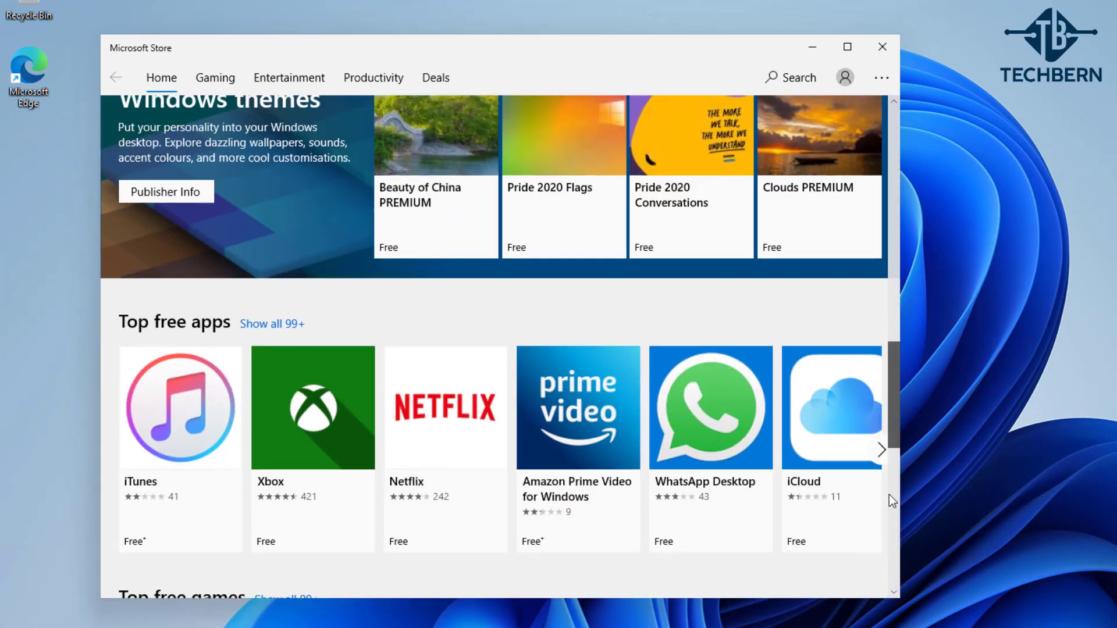
pyautogui.scroll(10, 892, 499)
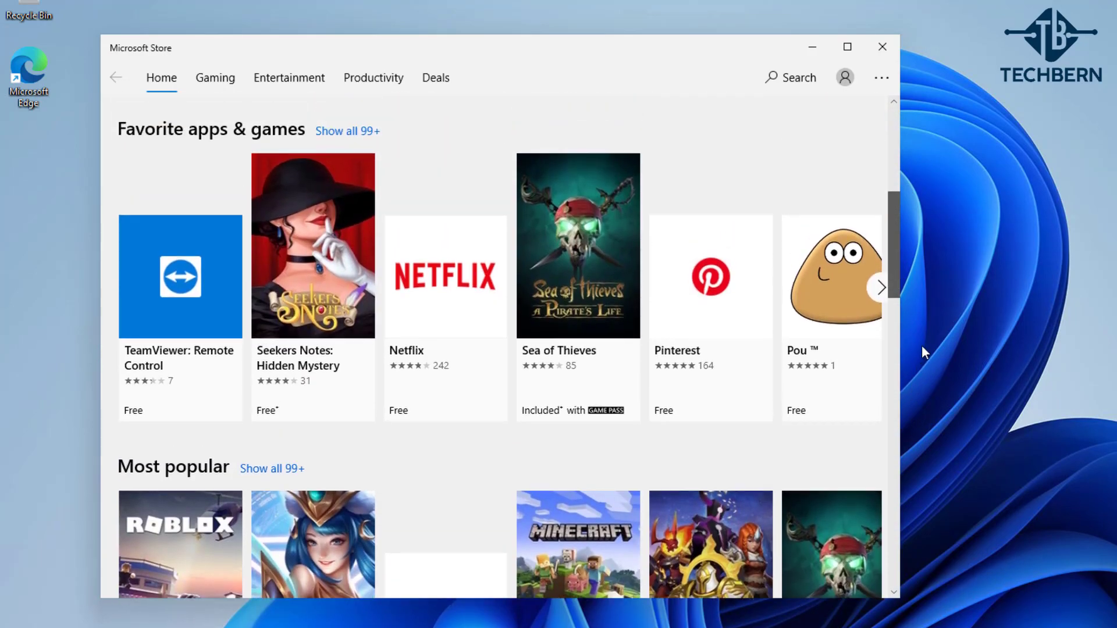
pyautogui.moveTo(923, 352); pyautogui.dragTo(940, 259)
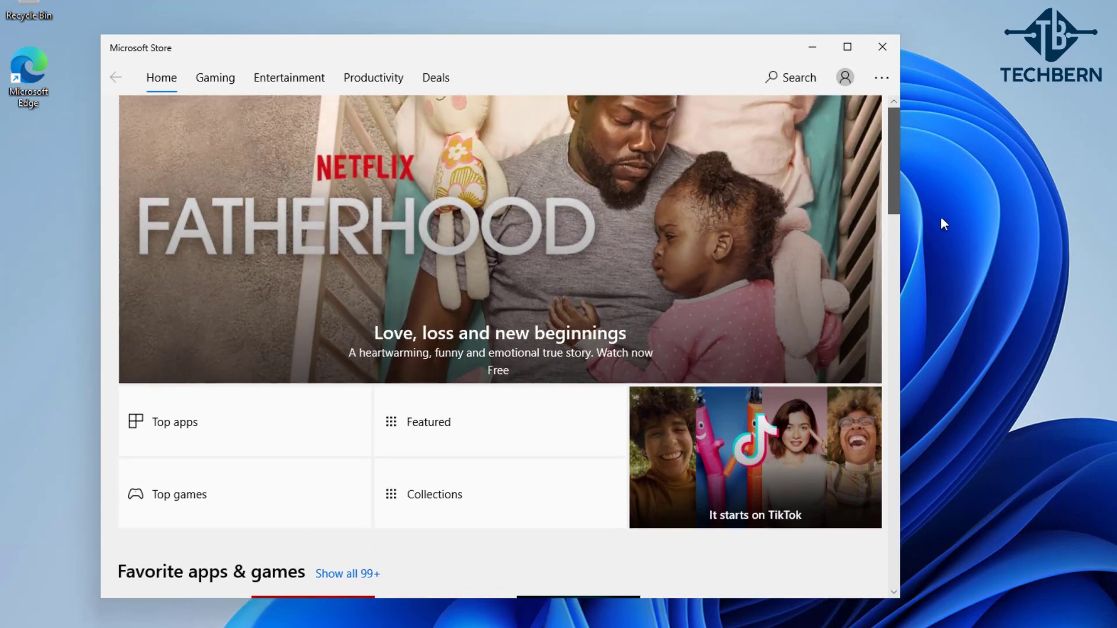
pyautogui.click(889, 45)
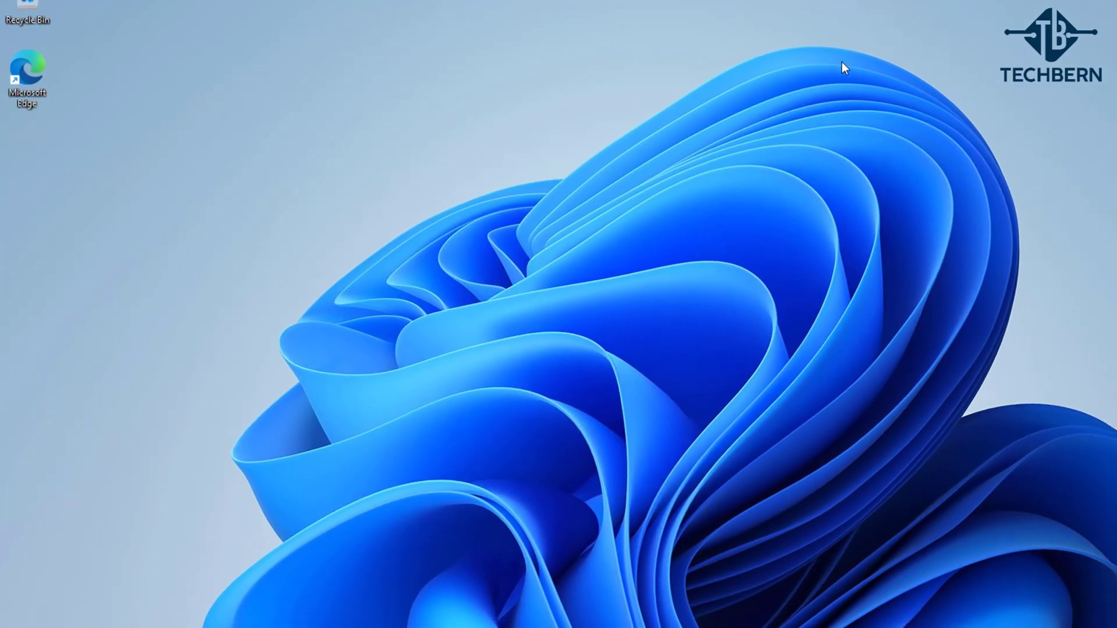